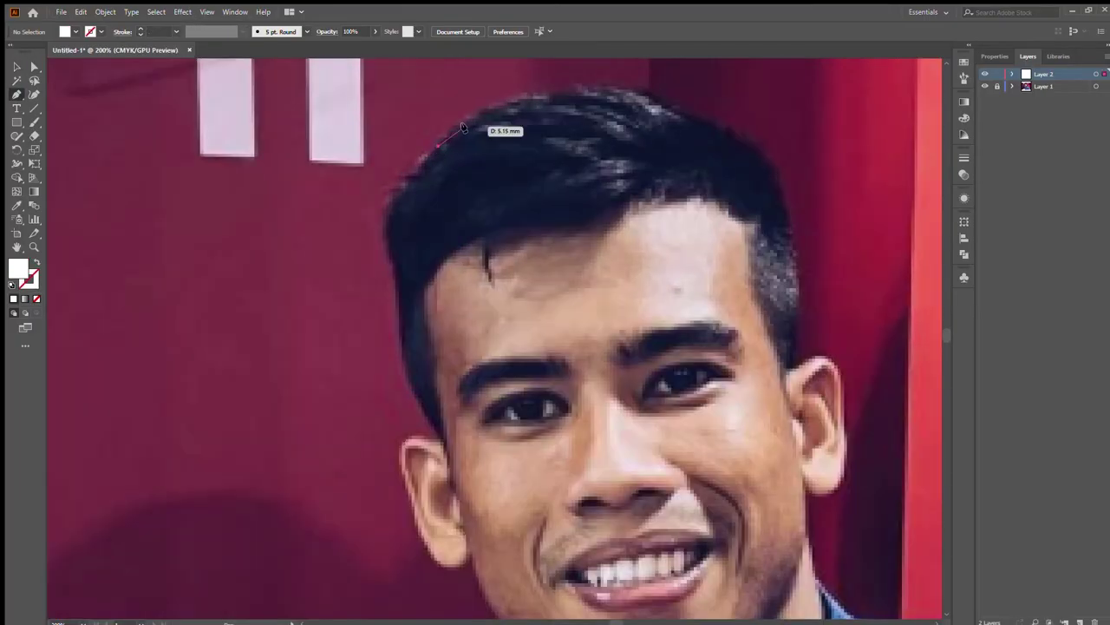
Draw the first white-outlined quadrilateral over the top of the hair
click(491, 109)
click(511, 193)
click(436, 228)
click(436, 146)
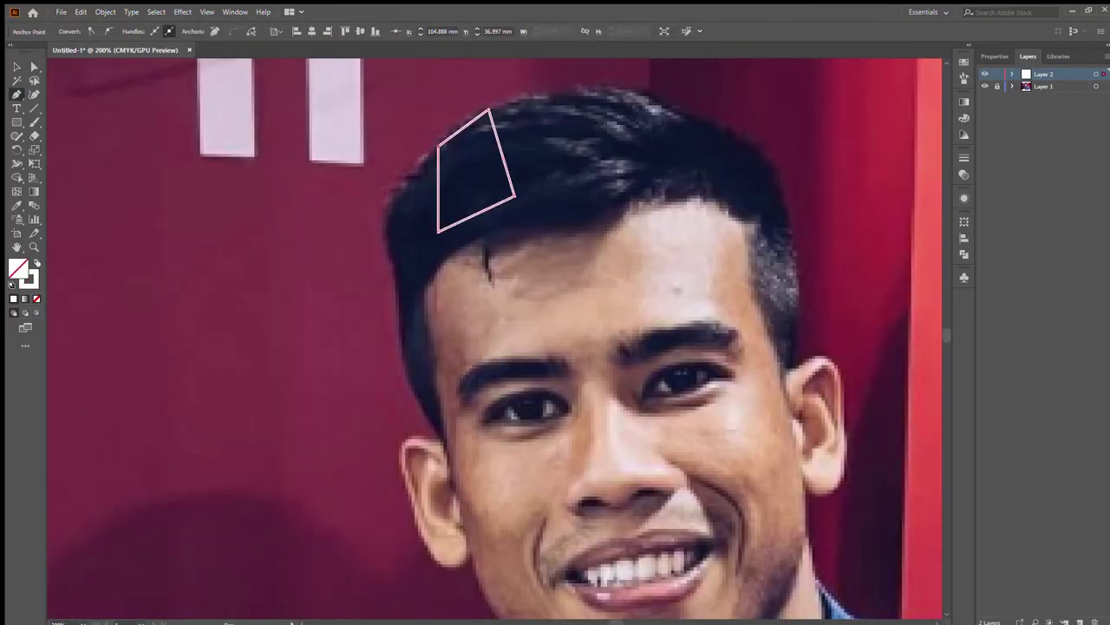
key(ctrl+plus)
Add the next closed triangle along the top of the hair
drag(566, 202, 564, 224)
click(618, 272)
click(475, 228)
click(618, 271)
click(514, 359)
Outline triangles on the left side and the top right of the hair
click(398, 284)
click(330, 357)
click(398, 412)
click(566, 202)
click(664, 189)
click(617, 271)
Extend the mesh along the top right hair with a triangle below it
click(663, 189)
click(784, 230)
click(655, 284)
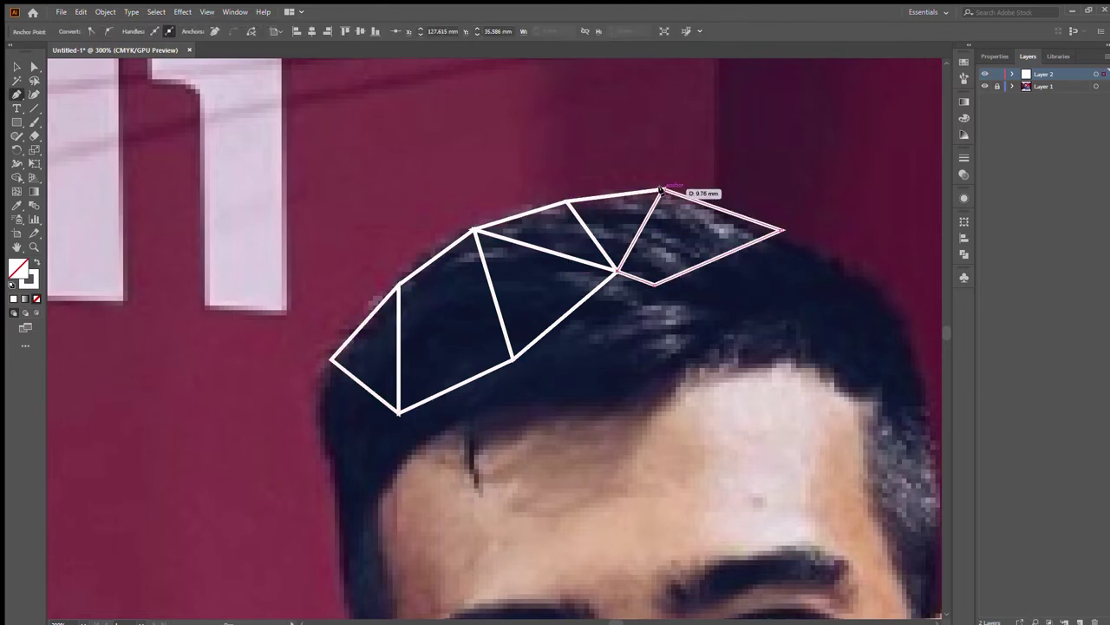
click(692, 321)
click(656, 366)
click(513, 359)
Draw a small quad beside the crown of the hair
click(657, 366)
click(675, 388)
click(642, 413)
click(657, 366)
Add a triangle running down the left side of the hair
click(514, 359)
click(531, 414)
click(477, 444)
click(466, 418)
click(514, 359)
Start another triangle beside the left-side hair triangle
click(398, 413)
click(399, 466)
click(466, 419)
scroll(523, 483, down, 1)
Add triangles at the right side of the hair mesh
key(p)
click(674, 360)
click(719, 338)
drag(651, 262, 321, 382)
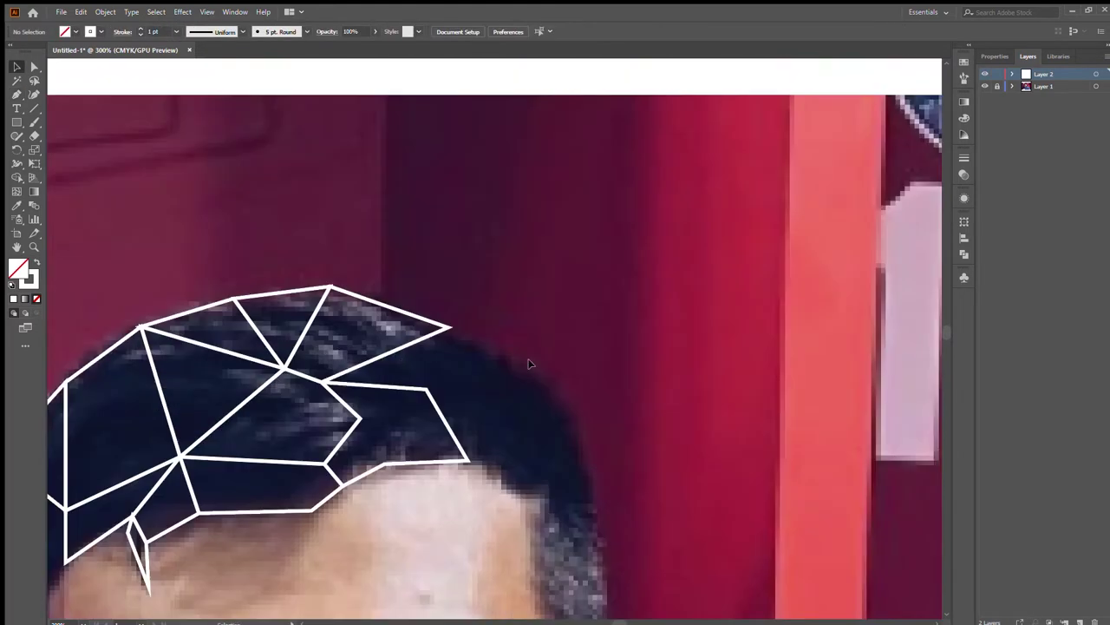
click(321, 382)
click(449, 328)
click(528, 370)
click(468, 462)
click(450, 328)
Outline a narrow triangle along the left hairline down toward the ear
key(ctrl+minus)
scroll(235, 514, left, 3)
key(p)
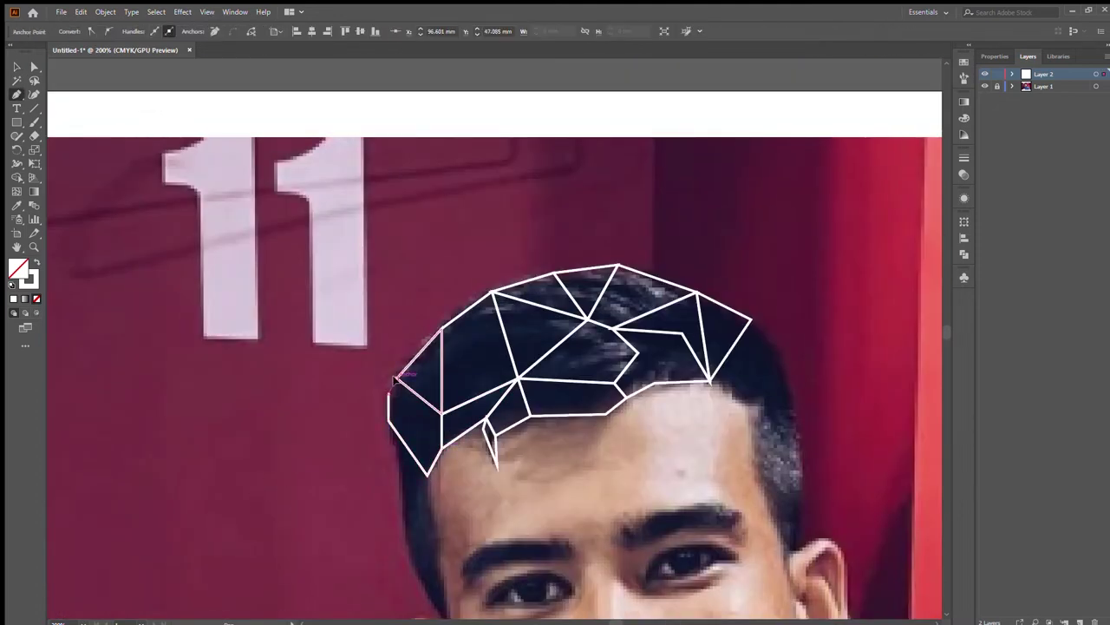
scroll(425, 434, down, 2)
click(427, 405)
click(434, 457)
scroll(471, 466, down, 2)
click(411, 415)
click(400, 331)
scroll(410, 376, down, 2)
click(448, 404)
Deselect the finished path and begin a triangle along the right hairline
scroll(447, 403, up, 3)
scroll(448, 404, right, 5)
key(v)
key(p)
click(543, 224)
click(573, 251)
click(588, 305)
Close the triangle along the right hairline
click(553, 313)
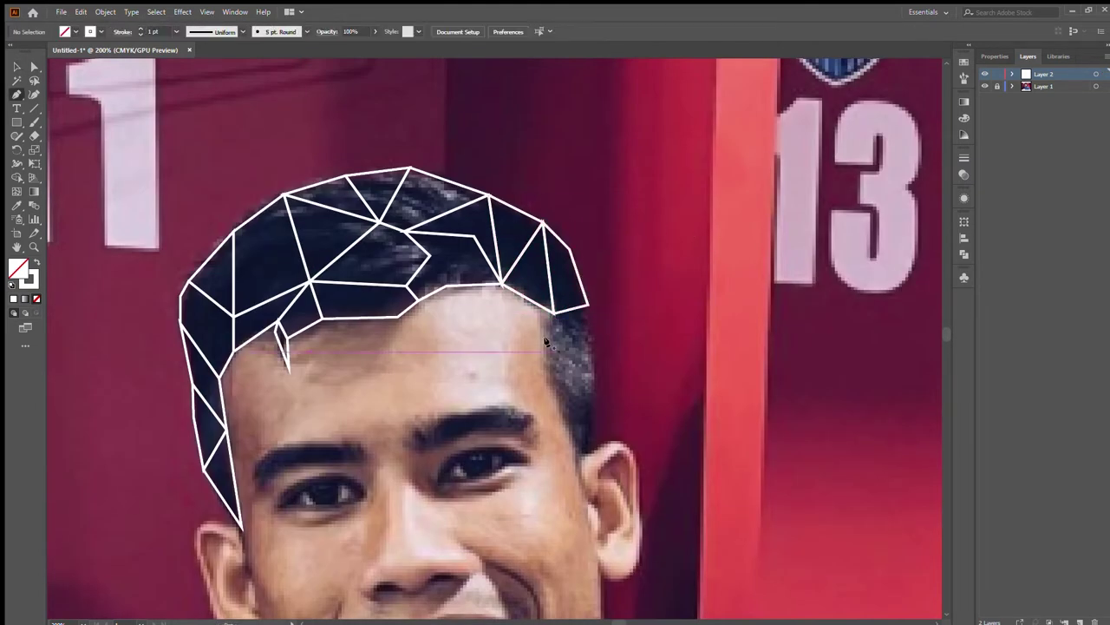
click(542, 224)
click(578, 260)
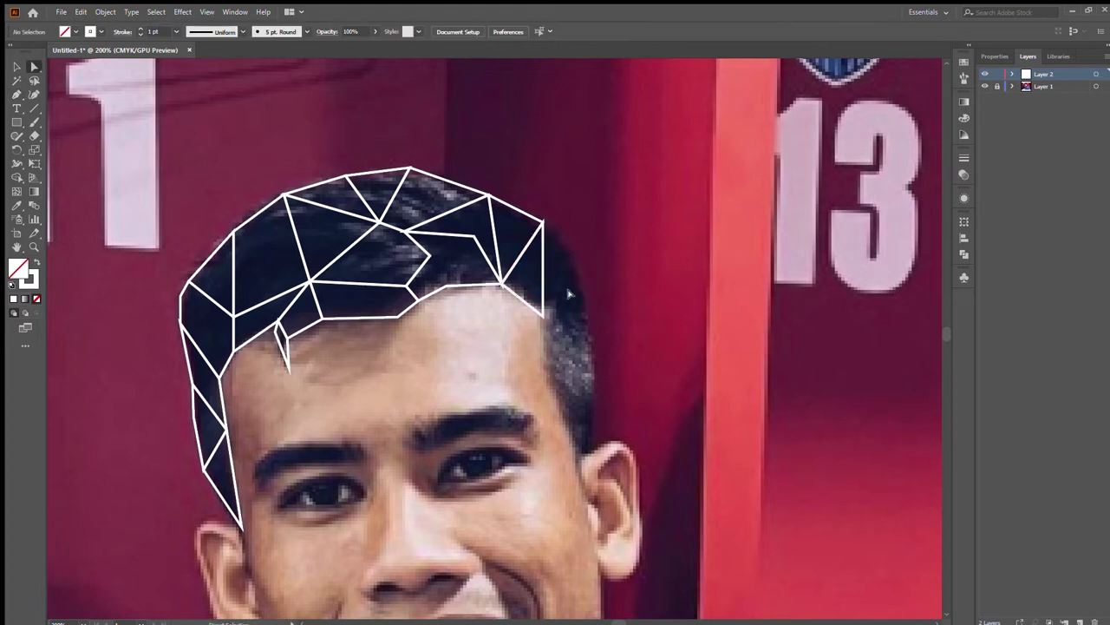
click(542, 223)
Extend the mesh down the right side of the hair
click(544, 314)
click(553, 388)
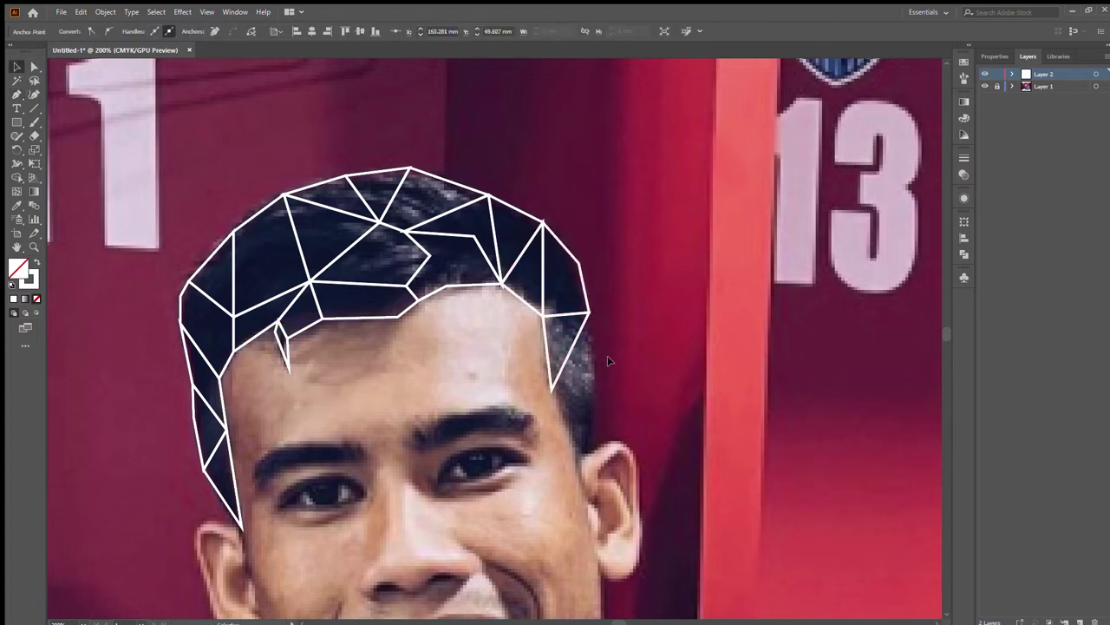
scroll(550, 385, down, 1)
click(592, 355)
ctrl+click(620, 361)
click(592, 356)
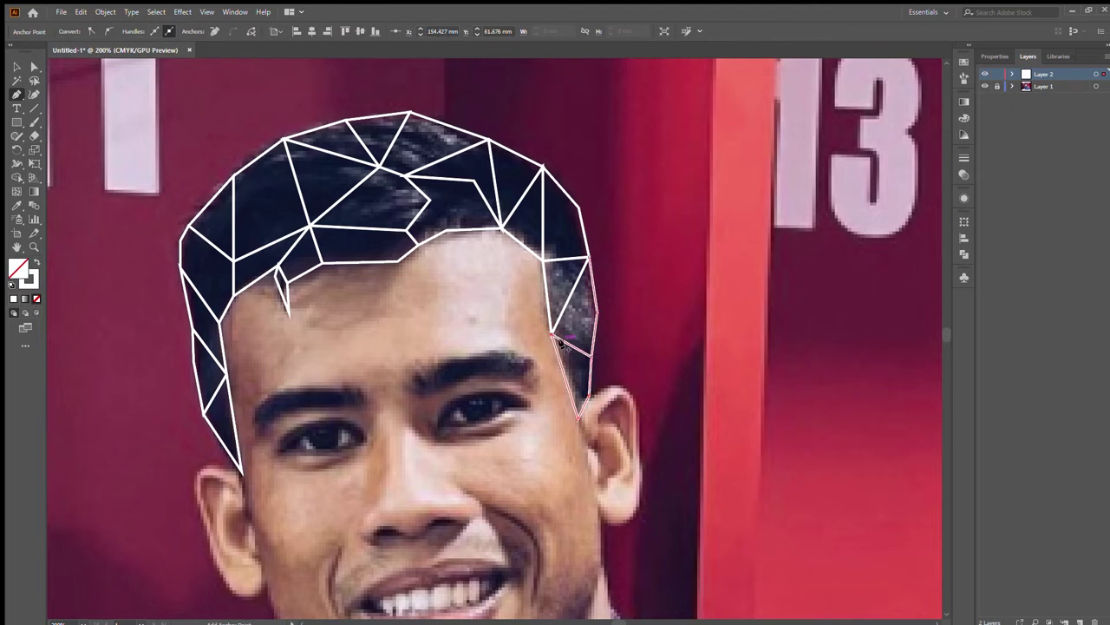
Outline the right ear down to its earlobe
scroll(559, 343, down, 1)
click(612, 329)
click(580, 362)
click(593, 425)
click(637, 386)
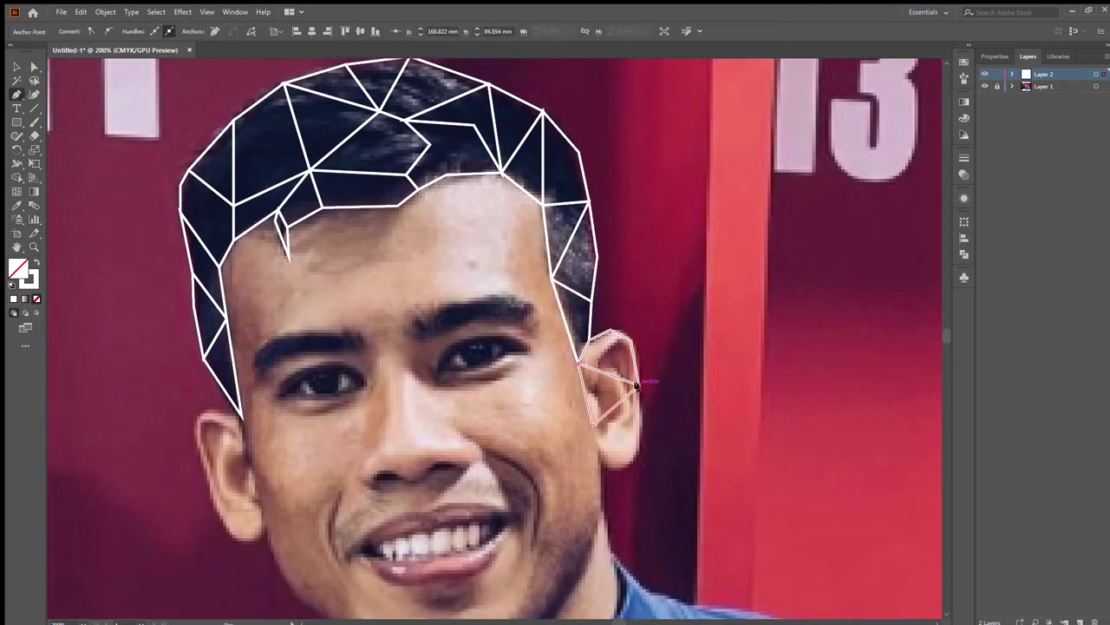
scroll(637, 386, down, 1)
click(634, 418)
Outline the left ear including the earlobe as a closed shape
scroll(592, 385, left, 4)
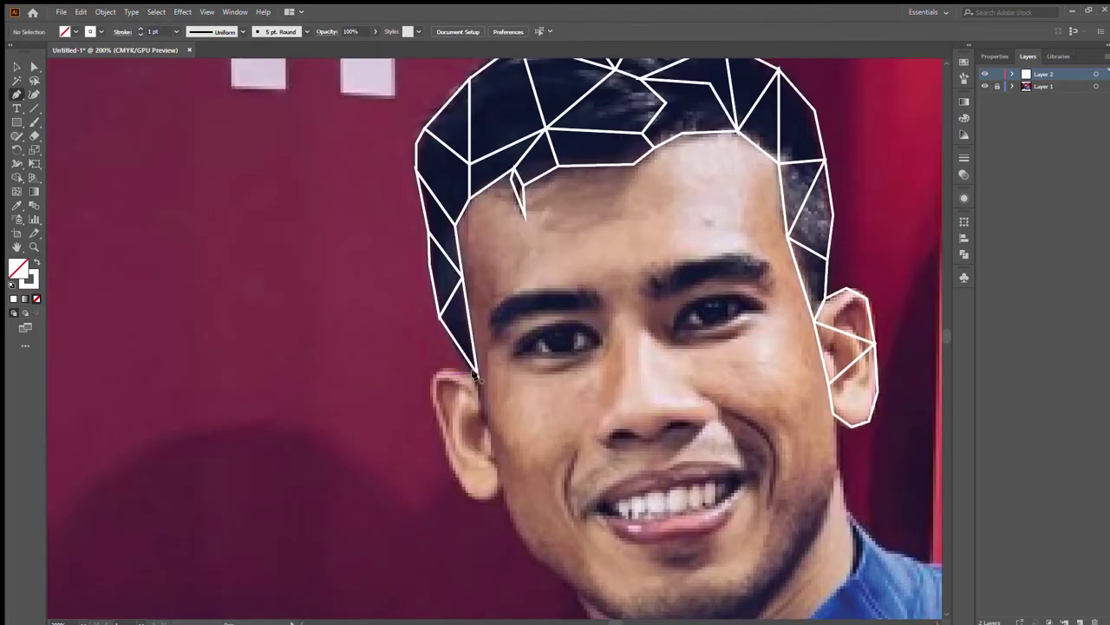
click(476, 376)
click(451, 460)
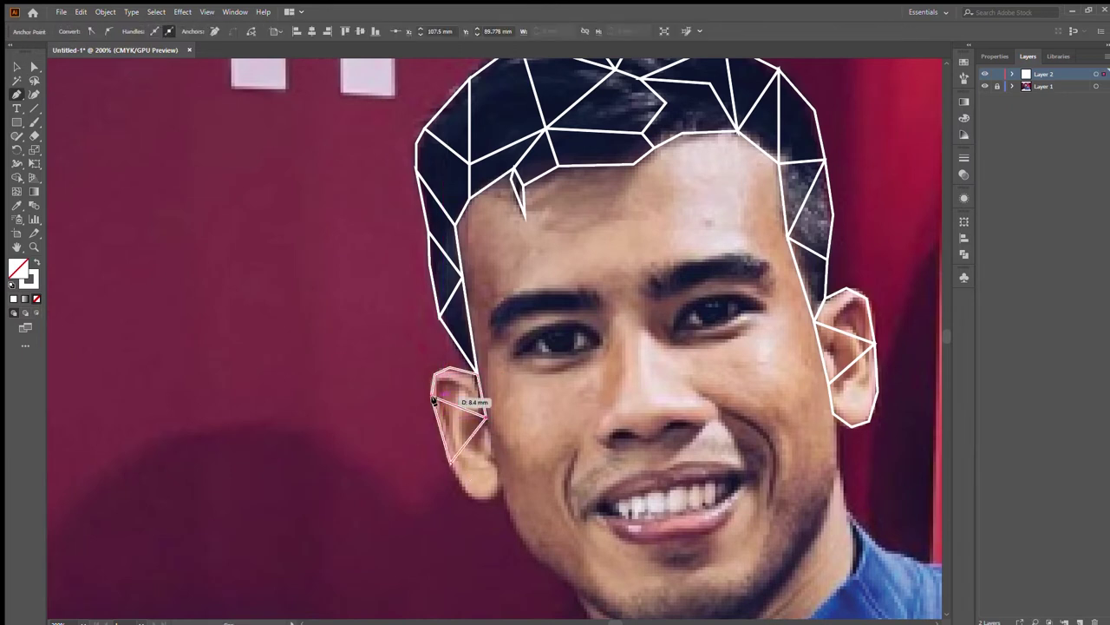
click(491, 492)
click(485, 422)
Draw a shape off the small forehead spike and close it
key(ctrl+plus)
scroll(501, 361, up, 1)
click(532, 266)
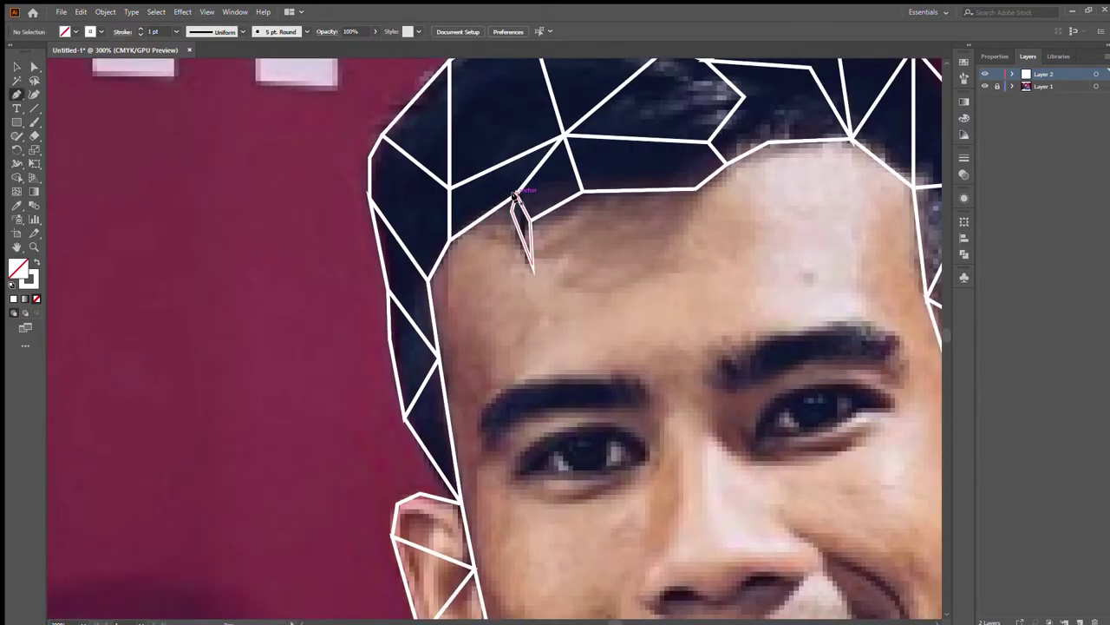
click(451, 239)
ctrl+click(517, 362)
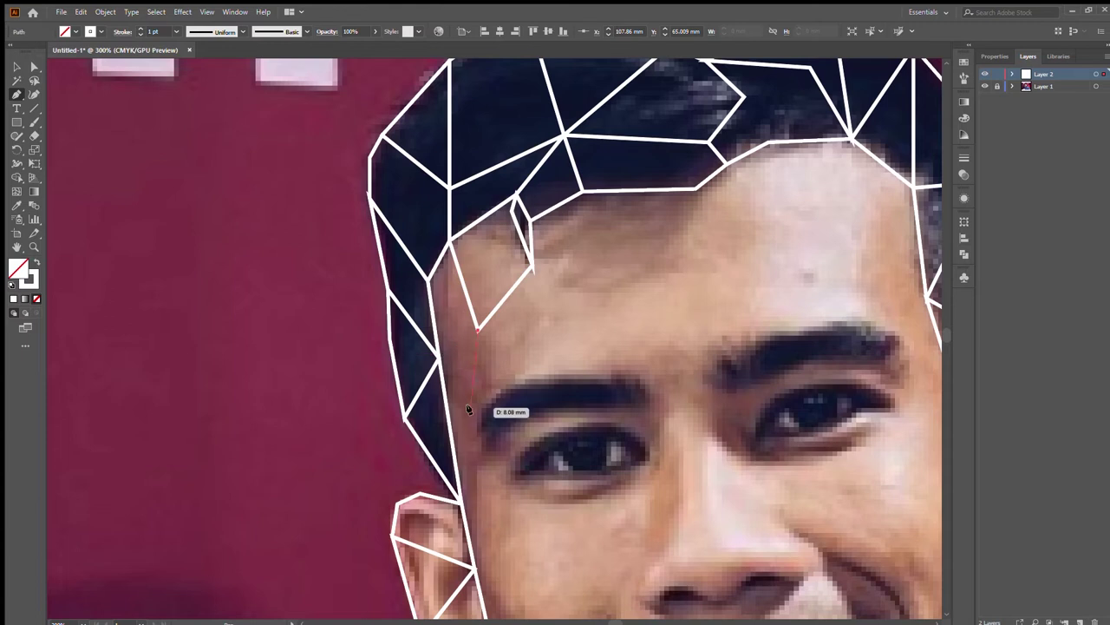
Outline shapes on the left forehead just above the brow
click(482, 411)
click(438, 356)
click(478, 334)
click(532, 265)
click(565, 371)
click(520, 379)
click(482, 410)
click(531, 266)
Draw a shape along the top of the left eyebrow
click(568, 358)
click(621, 358)
click(642, 372)
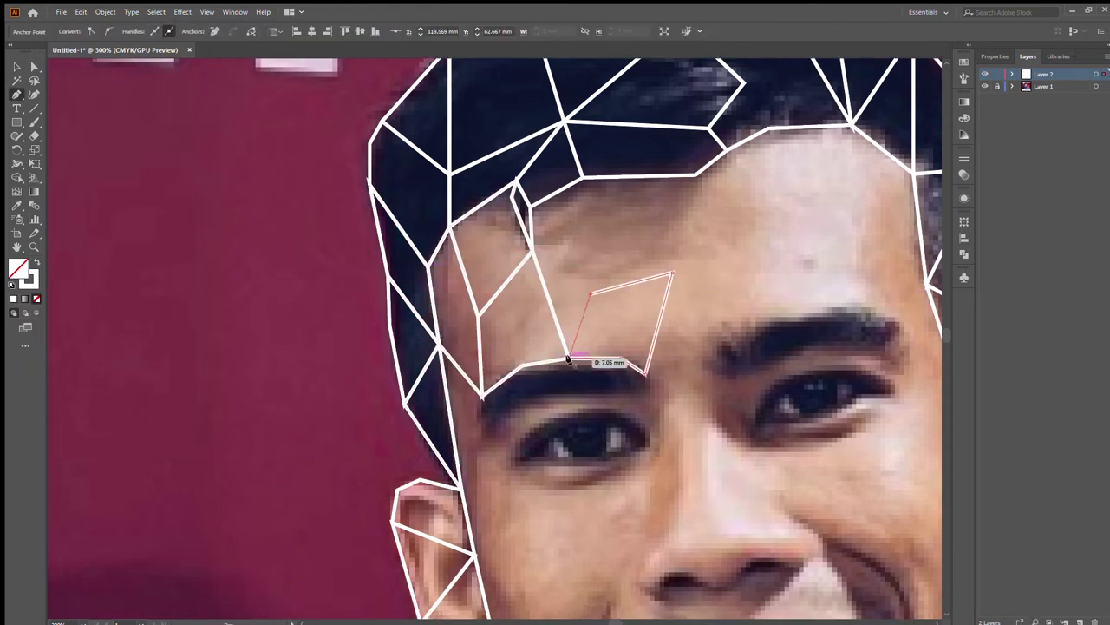
click(568, 357)
Add a forehead shape above the brow
scroll(568, 358, up, 1)
click(590, 334)
click(583, 220)
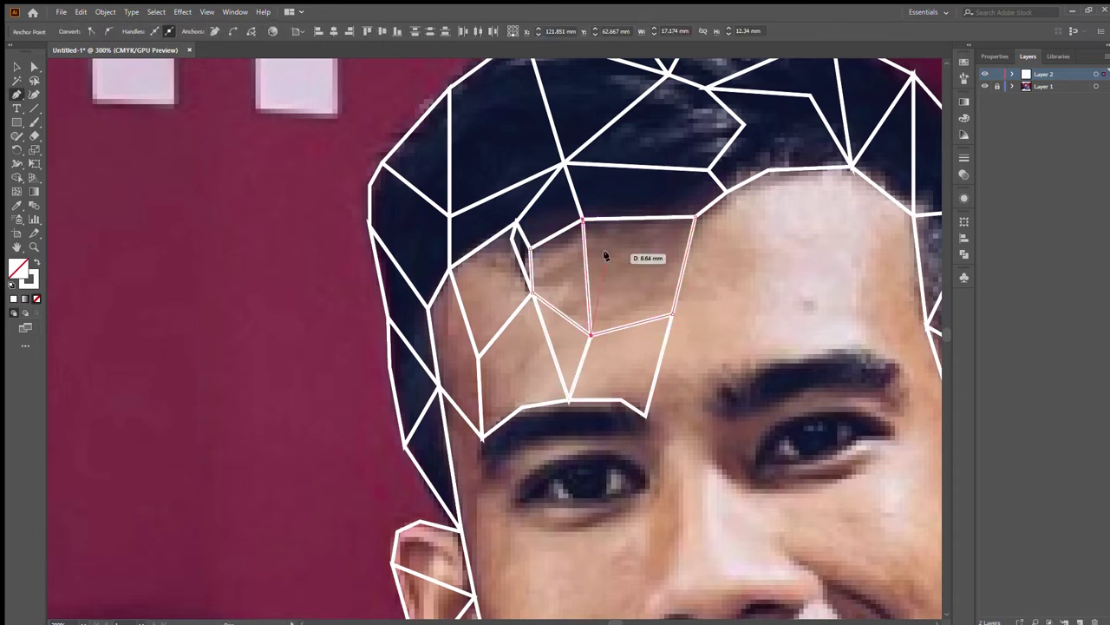
click(527, 249)
Draw a quad in the middle of the forehead
ctrl+click(640, 248)
click(590, 335)
click(671, 317)
click(694, 217)
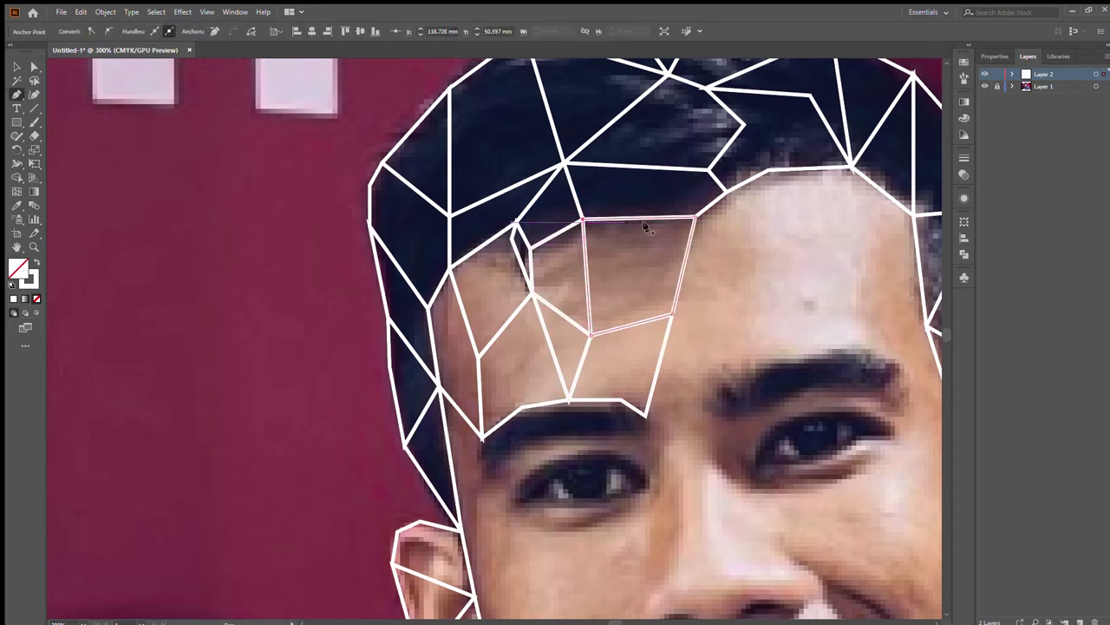
click(584, 219)
scroll(526, 434, right, 2)
Add a shape rising from the brow up the forehead
click(522, 415)
click(581, 408)
click(594, 377)
click(519, 415)
scroll(565, 298, up, 2)
Draw another forehead shape extending up toward the hairline
click(547, 382)
click(601, 261)
click(626, 284)
click(624, 365)
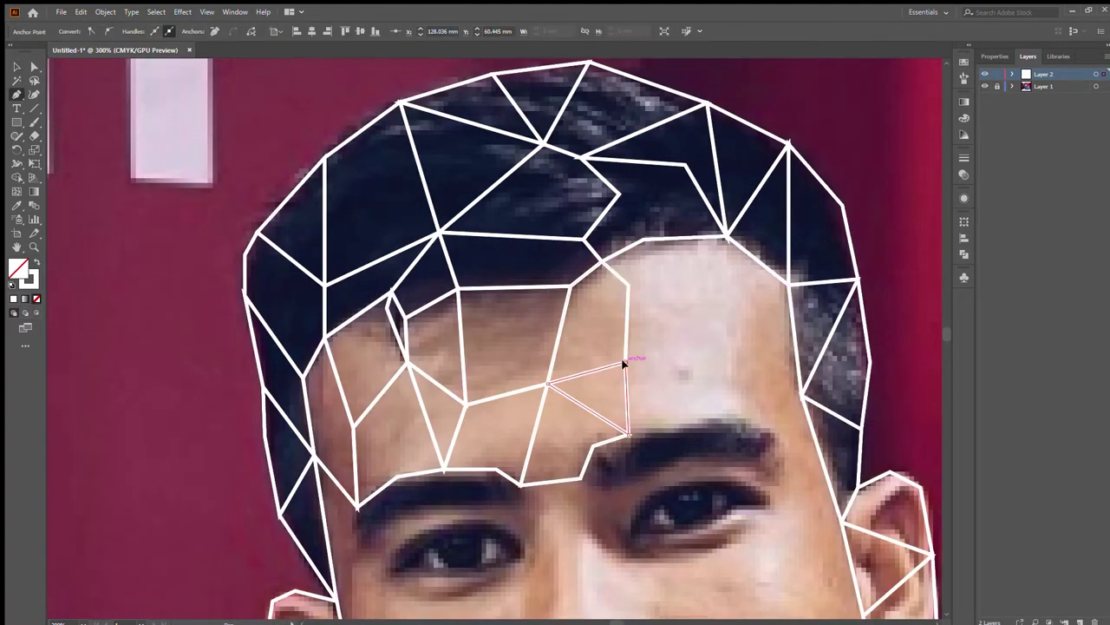
scroll(625, 367, up, 2)
click(727, 295)
click(642, 297)
Add a triangle on the right forehead connecting to the eyebrow corner
scroll(642, 297, down, 1)
click(624, 391)
click(740, 375)
scroll(764, 330, down, 2)
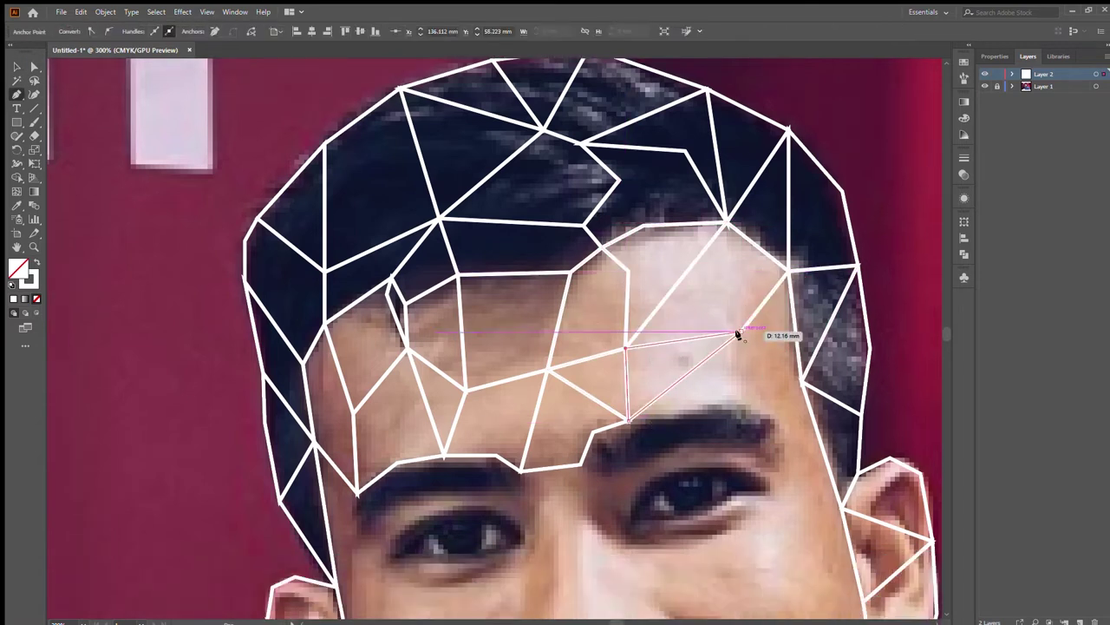
click(627, 420)
click(627, 420)
Outline shapes at the right temple and the left eyebrow's edge
click(788, 272)
click(800, 380)
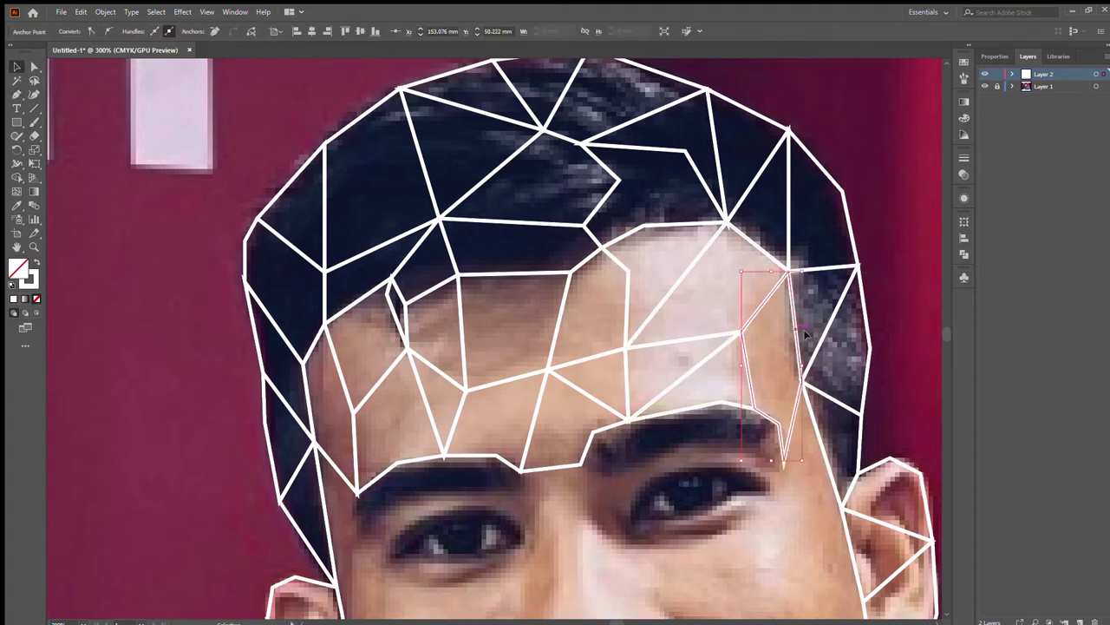
scroll(805, 334, down, 2)
click(314, 289)
click(355, 340)
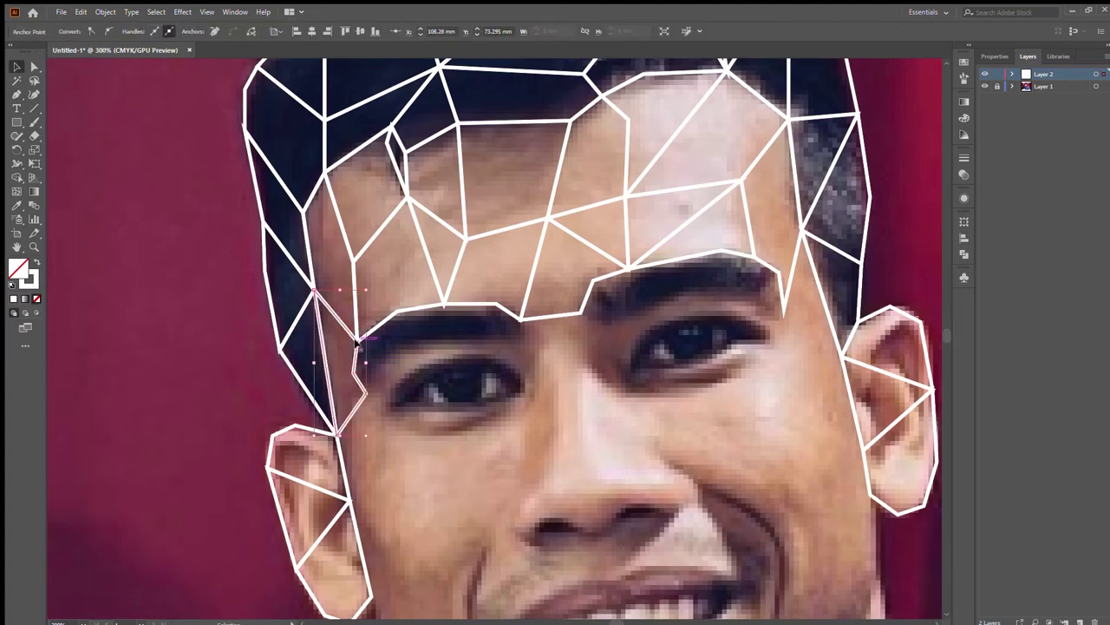
scroll(355, 341, down, 2)
click(422, 245)
click(337, 334)
Outline the left eyebrow with two closed shapes from its inner corner, then deselect
click(443, 207)
click(423, 246)
click(356, 245)
click(397, 213)
click(442, 206)
click(496, 208)
click(530, 234)
click(496, 245)
click(443, 207)
ctrl+click(558, 239)
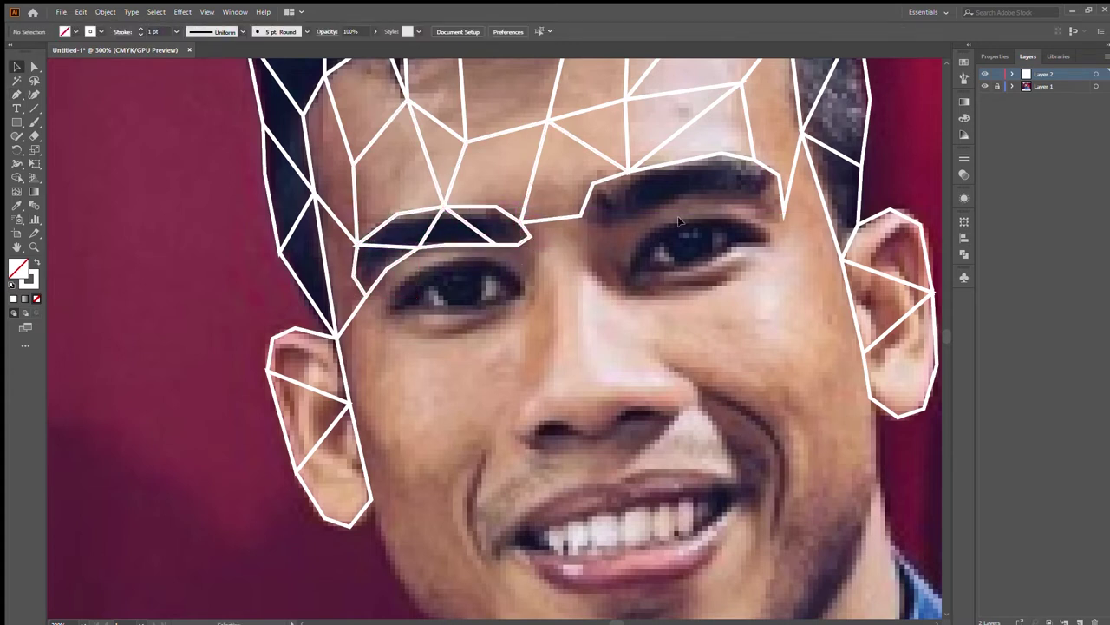
Draw a small closed shape at the start of the right eyebrow
click(629, 170)
click(622, 226)
click(581, 214)
click(597, 185)
click(629, 169)
Add triangles across the right eyebrow to its outer end, sharing the inner corner vertex
ctrl+click(633, 208)
click(629, 169)
click(628, 170)
ctrl+click(738, 193)
click(629, 169)
click(720, 155)
click(781, 213)
click(629, 169)
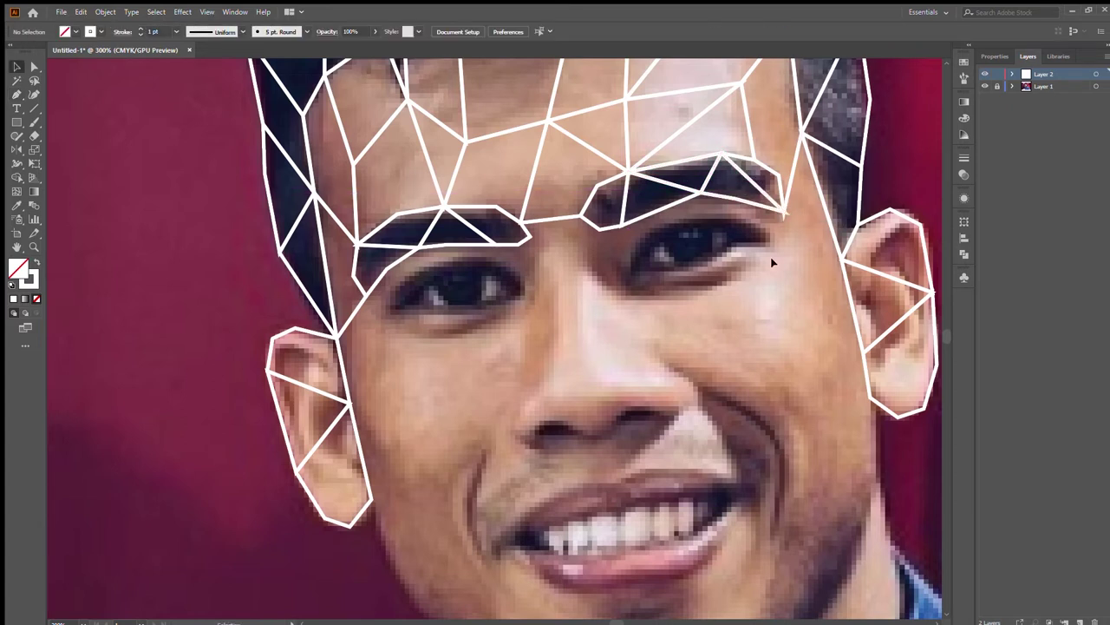
scroll(729, 173, left, 3)
Outline the first eyelid and zigzag a path across the eye opening
click(618, 248)
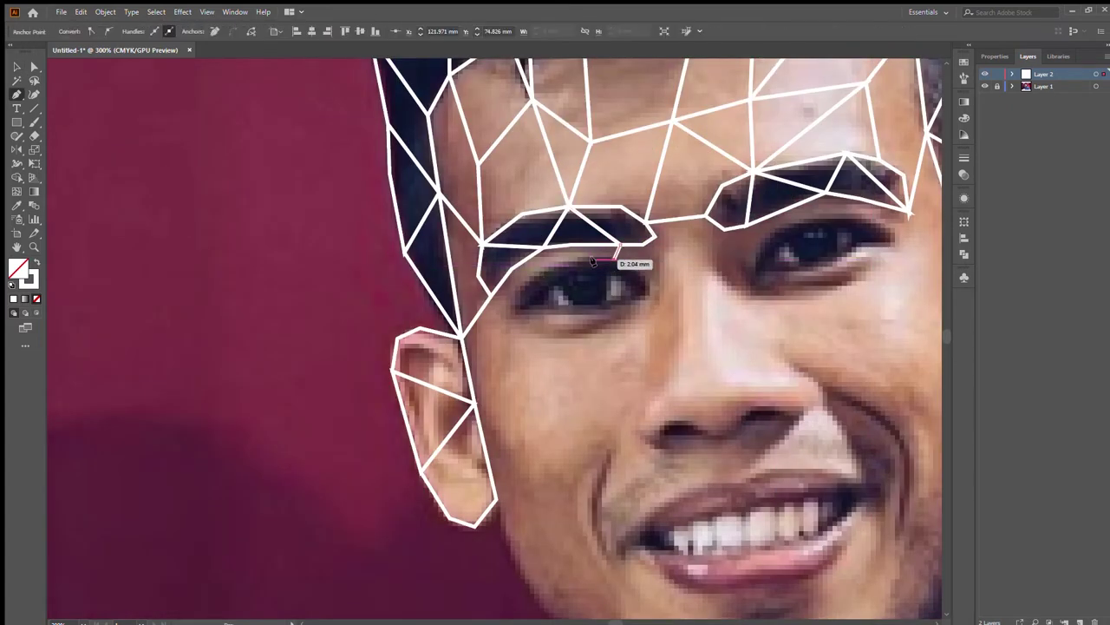
click(493, 298)
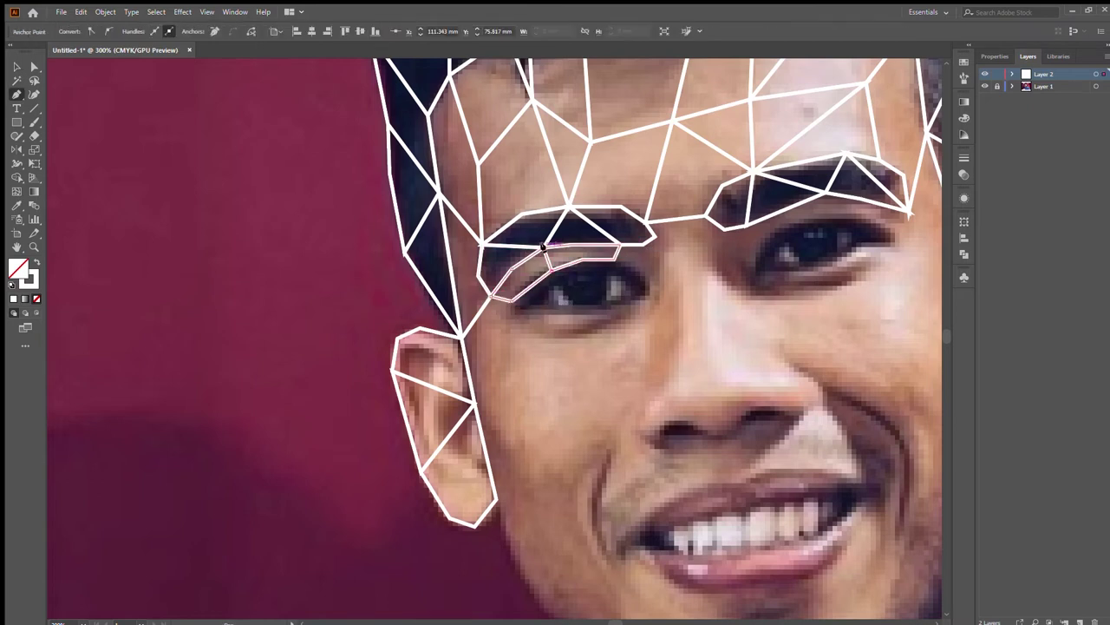
click(612, 260)
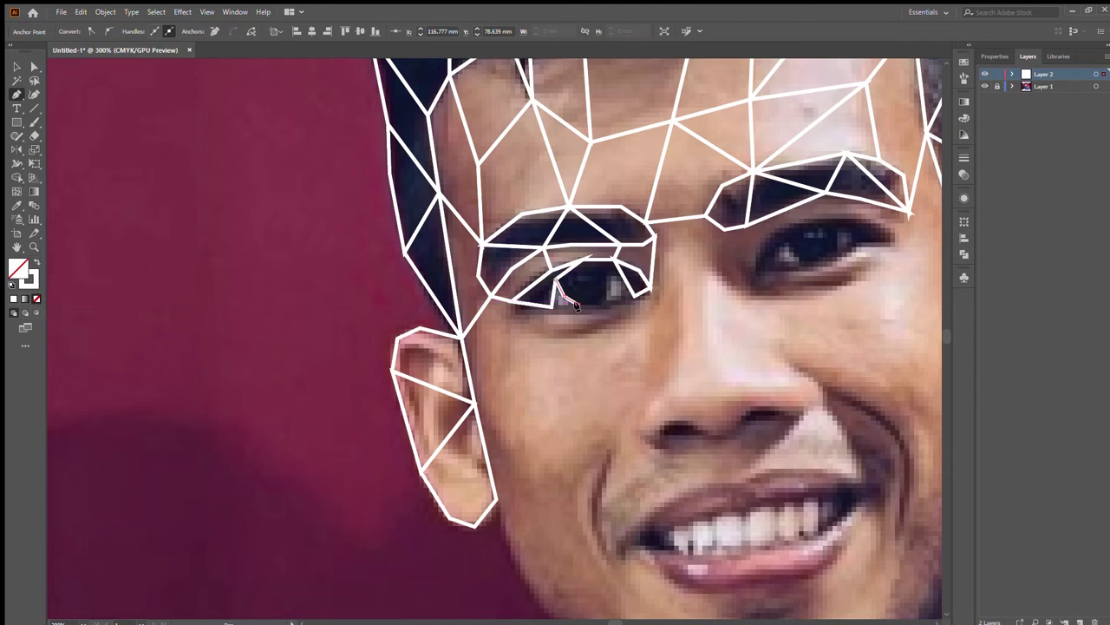
click(586, 258)
click(619, 280)
click(560, 288)
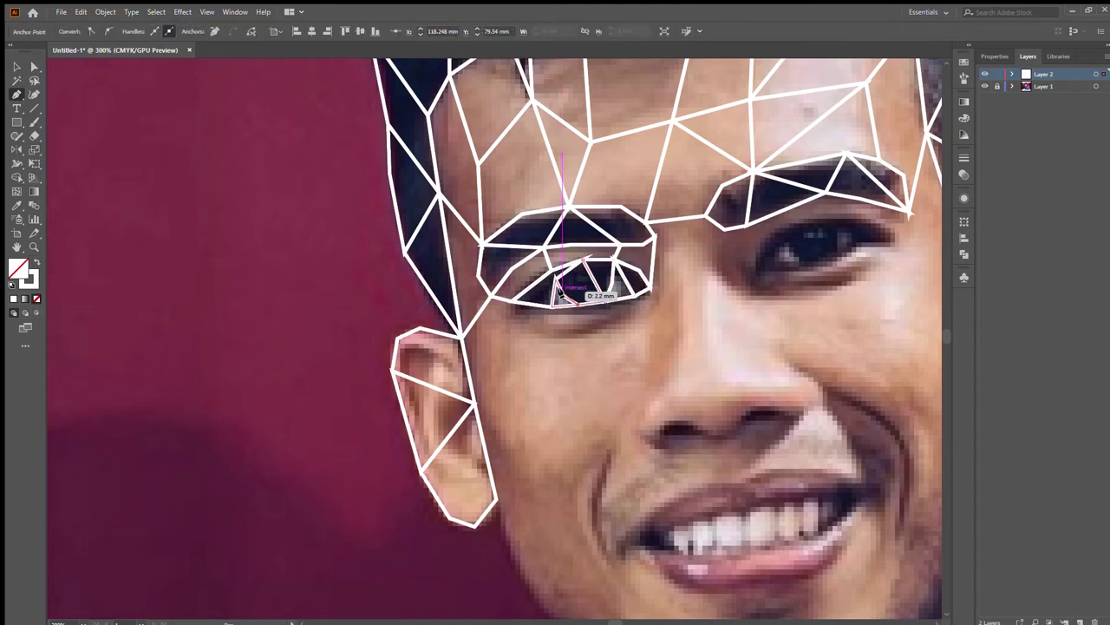
click(621, 261)
Move over to the other eye and draw a closed triangle on its eyelid
drag(694, 303, 542, 386)
click(572, 311)
click(550, 340)
click(600, 380)
click(598, 349)
click(600, 381)
Draw a zigzag path inside the eye ending at its corner
click(664, 377)
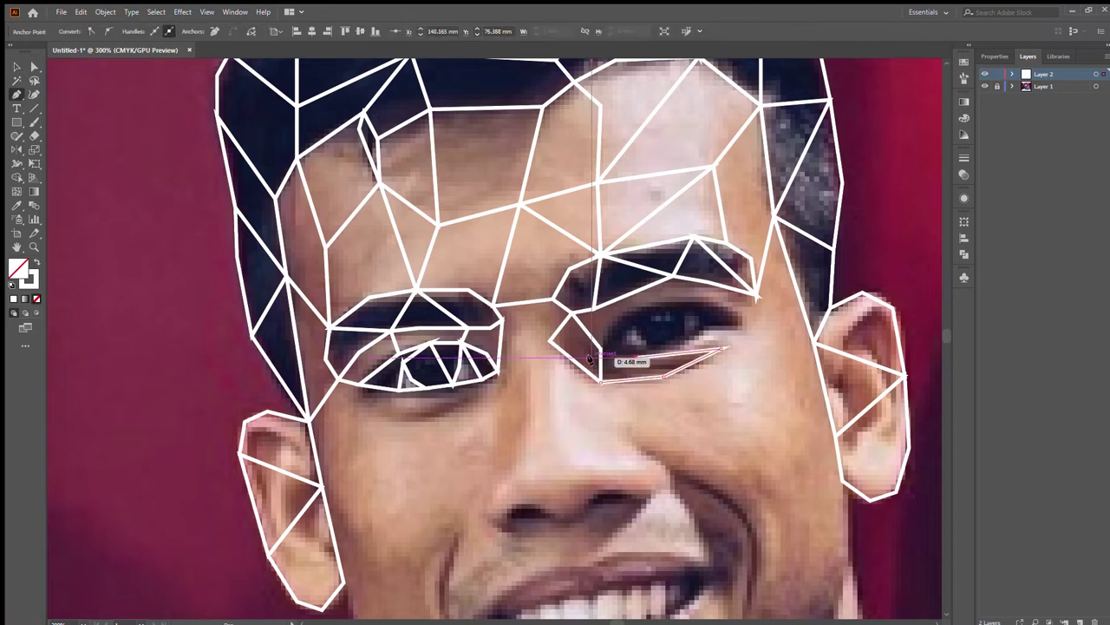
click(631, 314)
click(607, 328)
click(648, 302)
click(672, 278)
Trace a path along the upper eyelid connecting to the existing corner
click(757, 295)
click(743, 319)
click(715, 300)
scroll(695, 310, up, 3)
click(745, 290)
click(687, 277)
Add a small closed triangle inside the lower eye near the iris
click(512, 318)
click(525, 351)
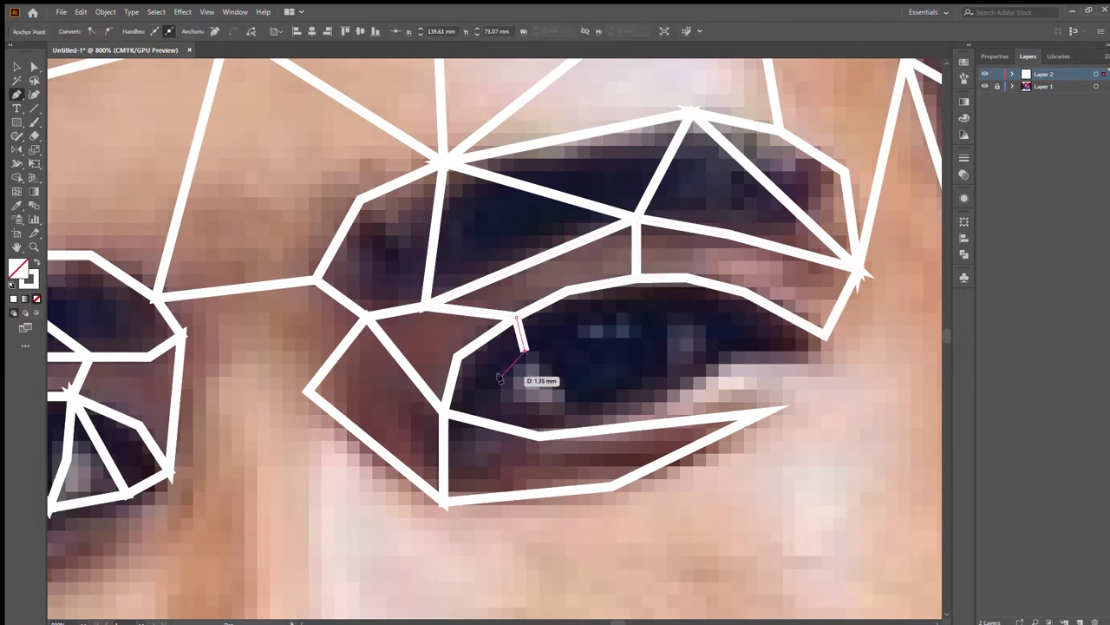
click(501, 375)
click(543, 436)
click(444, 412)
click(457, 356)
Draw a closed polygon along the upper eyelid crease to the outer corner
click(825, 334)
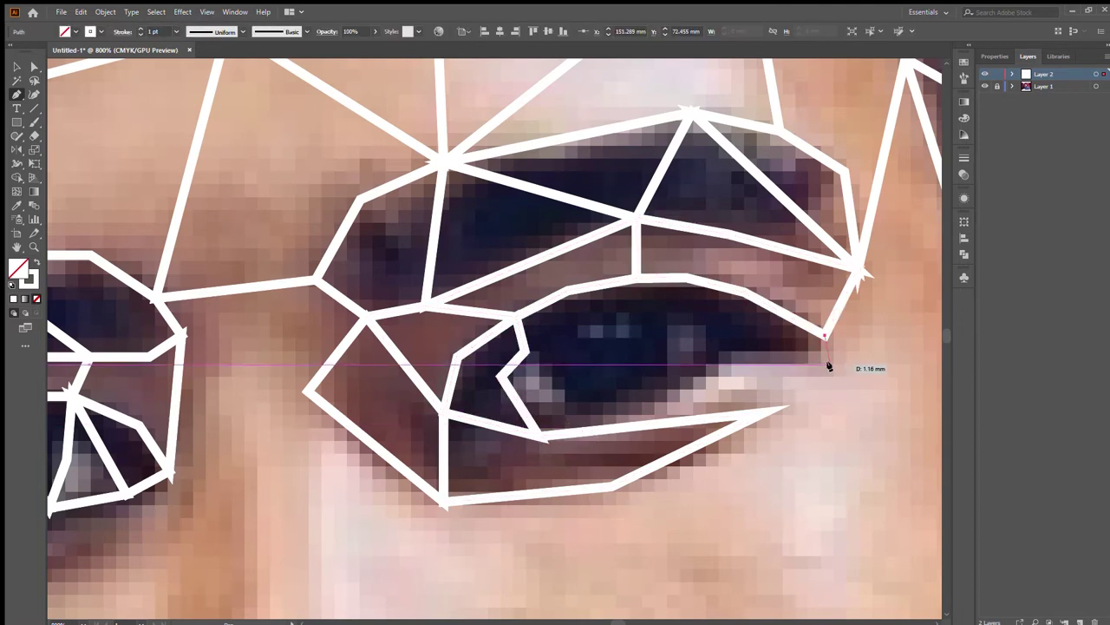
click(740, 357)
click(638, 278)
click(687, 278)
click(744, 291)
click(825, 335)
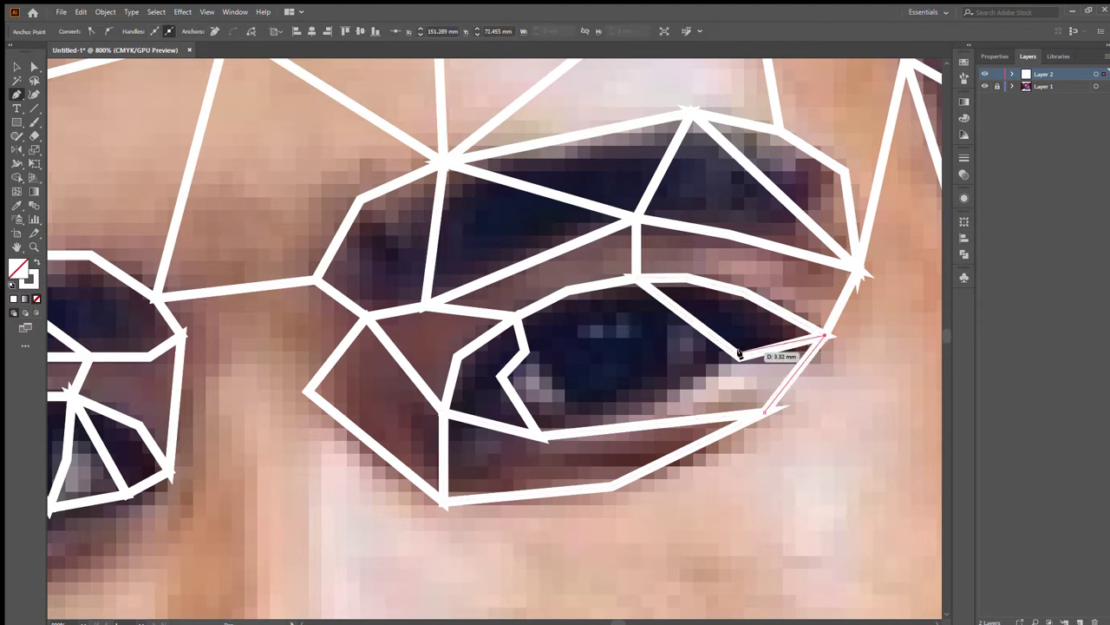
Add triangles from the inner corner down to the lower lid, then deselect
click(525, 352)
click(573, 404)
click(595, 427)
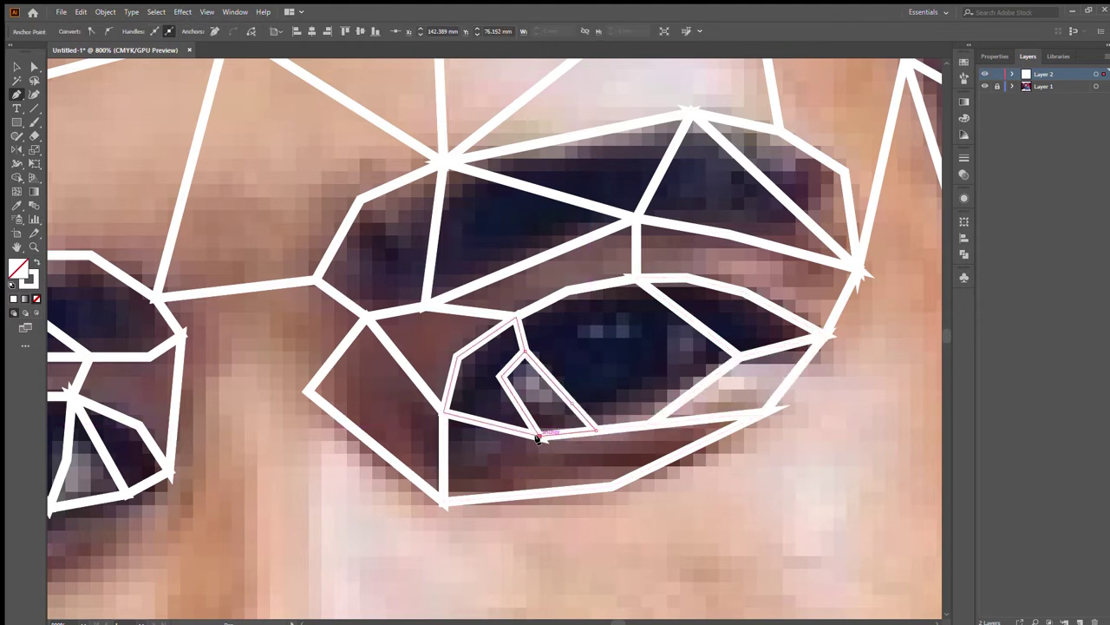
click(636, 279)
click(595, 427)
click(649, 423)
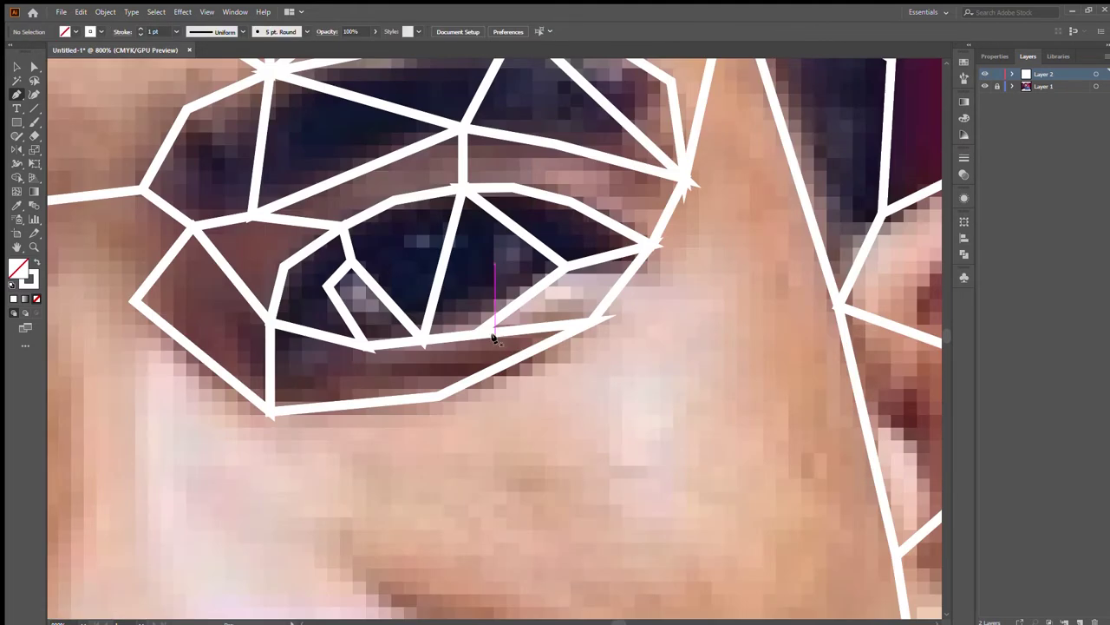
click(493, 339)
ctrl+click(507, 261)
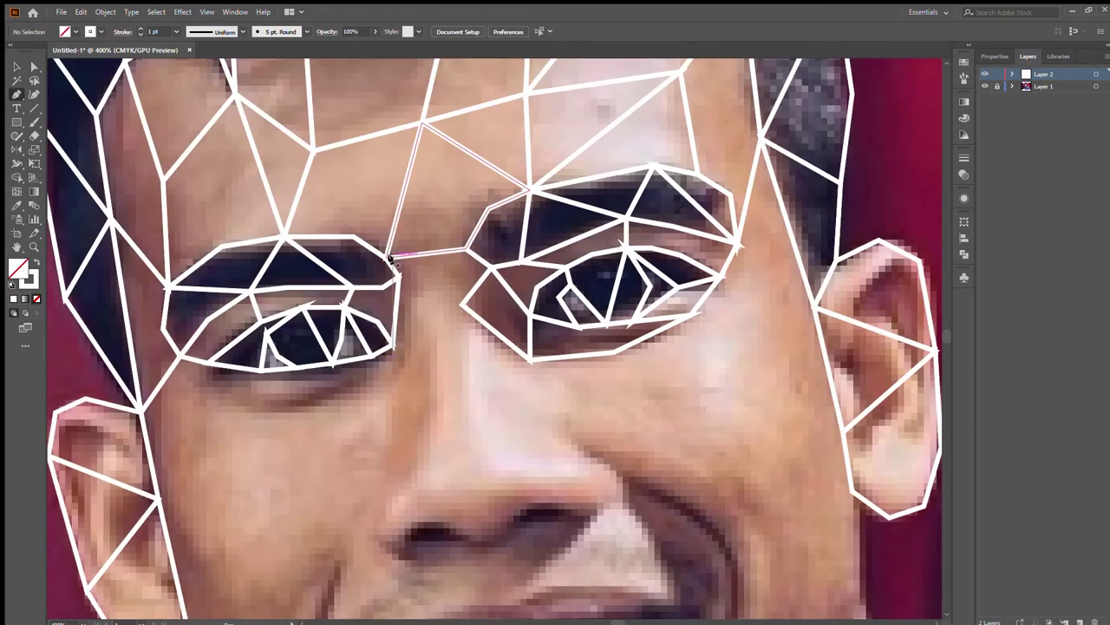
Draw a triangle inside the eye, a long one beneath it, and a small eye-corner triangle
click(395, 276)
click(462, 303)
click(392, 347)
click(392, 440)
click(463, 304)
click(515, 440)
click(482, 373)
click(446, 419)
Draw triangles down the side of the nose to the nose base corner
click(515, 439)
click(392, 439)
click(388, 494)
click(463, 304)
click(514, 439)
click(525, 475)
click(388, 494)
click(436, 357)
Close a triangle on the nose side and start one toward the nose tip
click(525, 358)
click(568, 400)
click(514, 439)
click(597, 475)
click(565, 402)
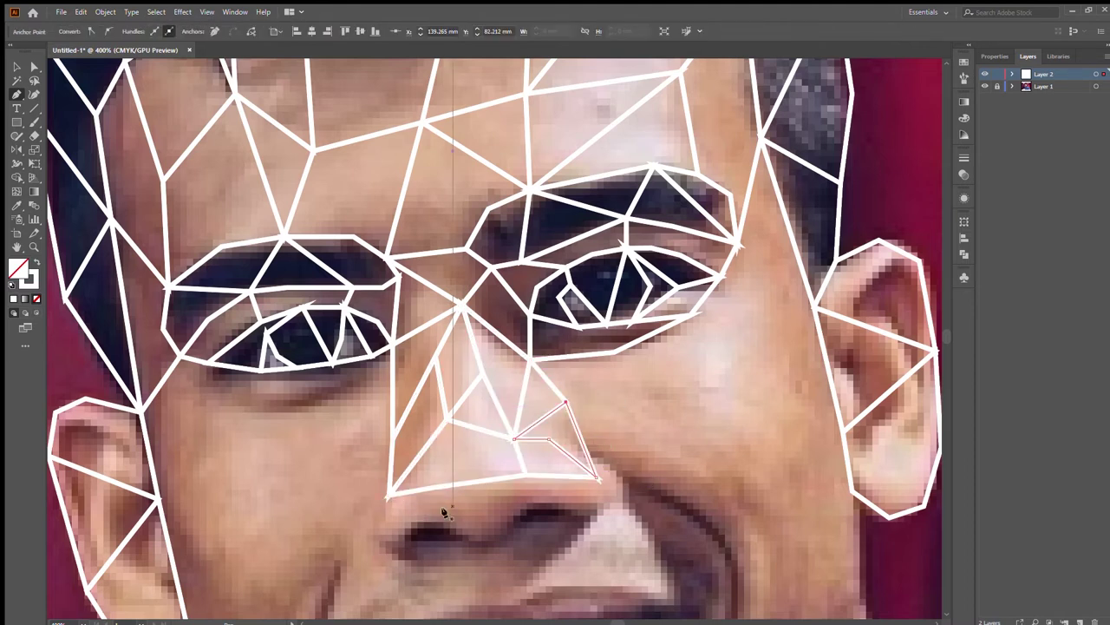
Finish the nose triangle and outline a thin shape along the nose base, then deselect
click(519, 476)
click(475, 546)
click(442, 523)
click(416, 523)
click(389, 494)
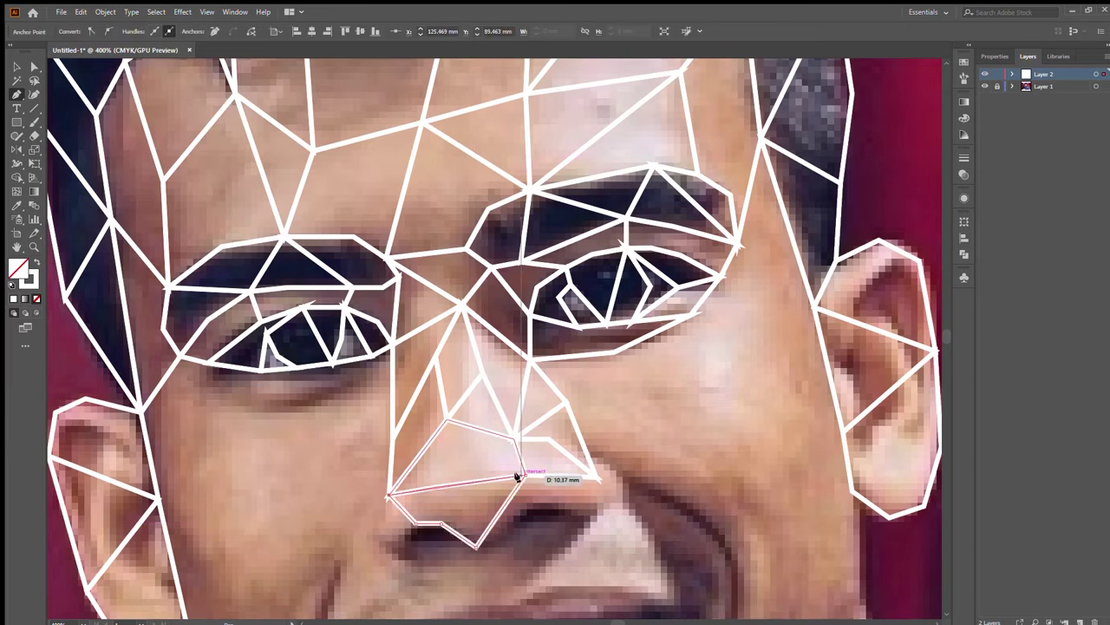
scroll(433, 486, up, 4)
click(808, 350)
click(191, 388)
Draw triangles from the nose tip down across the nose base to the nostril
scroll(538, 560, down, 3)
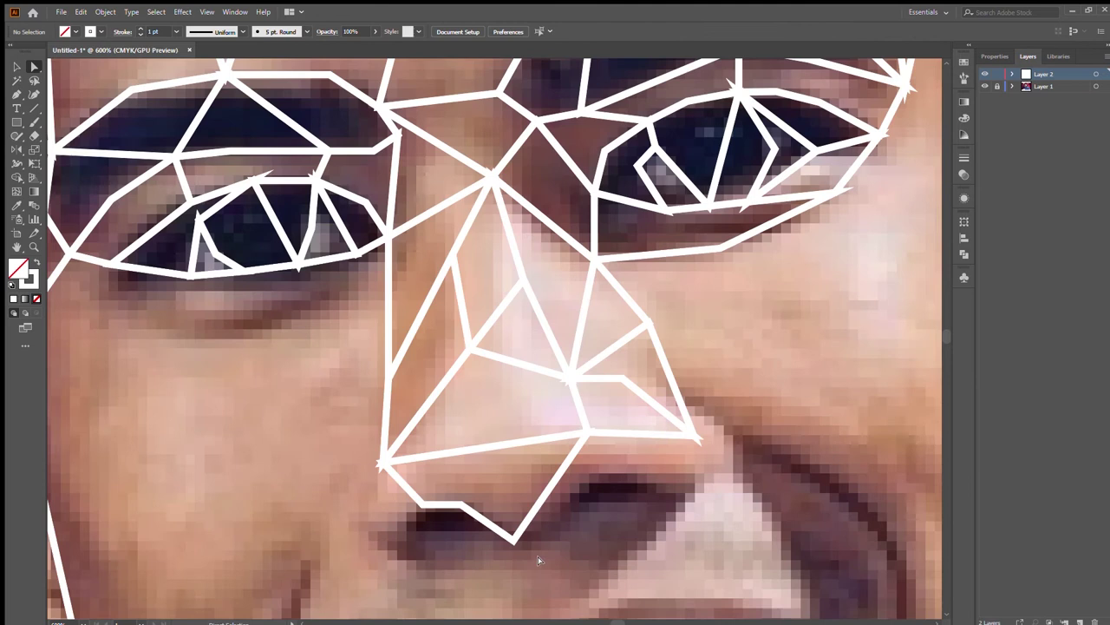
click(689, 439)
click(600, 473)
scroll(573, 512, down, 1)
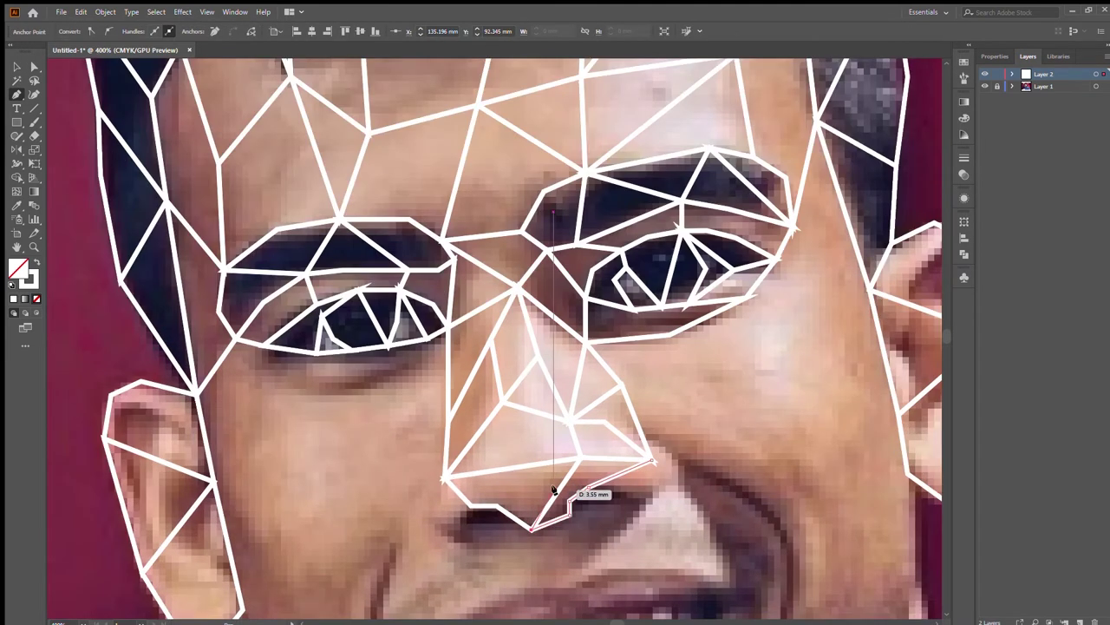
click(466, 505)
click(569, 503)
click(642, 501)
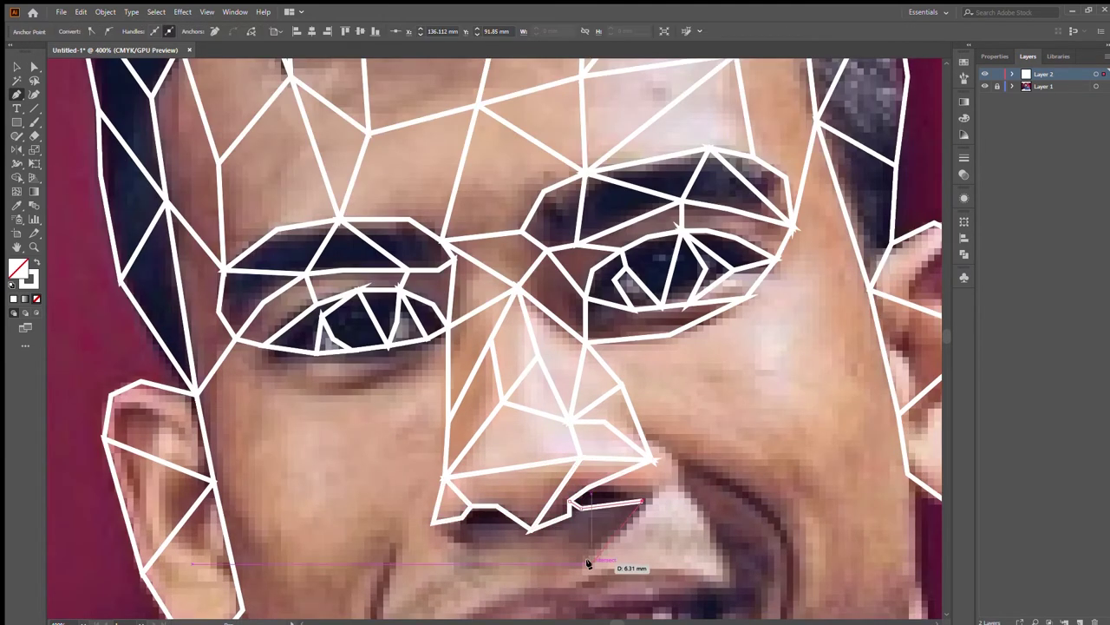
click(571, 503)
Add a triangle beside the nostril and scroll to review the finished nose mesh
scroll(608, 507, up, 1)
click(345, 464)
click(327, 531)
click(345, 464)
scroll(368, 523, down, 3)
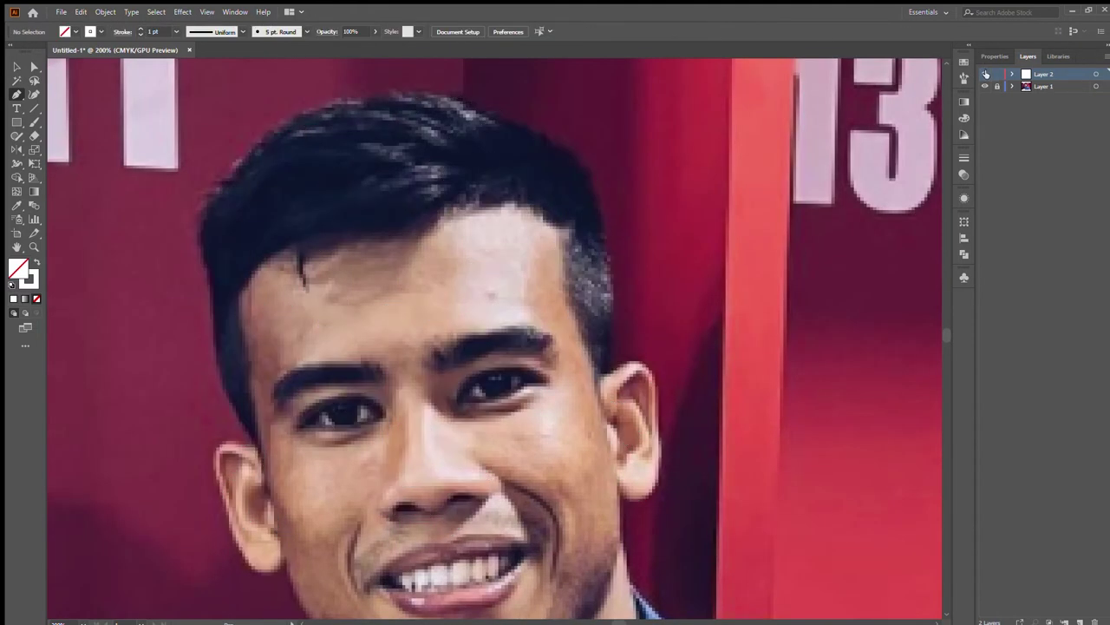
scroll(367, 523, up, 3)
Draw closed triangles at the nose tip and just below the nose
scroll(486, 434, down, 1)
click(477, 383)
click(477, 384)
scroll(434, 382, down, 3)
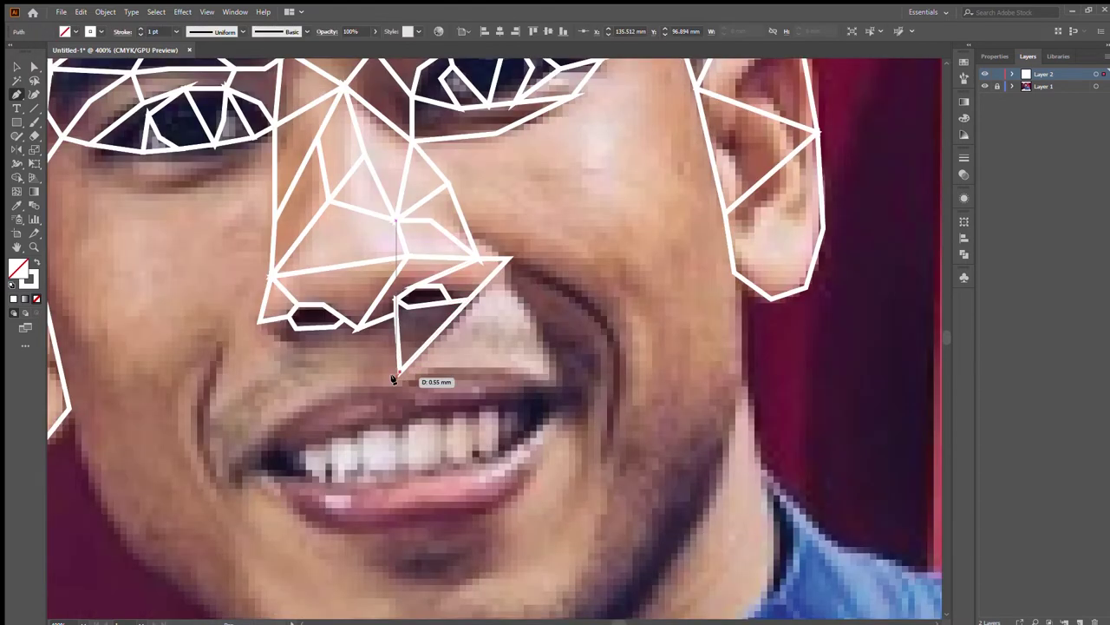
click(394, 382)
click(315, 402)
click(354, 336)
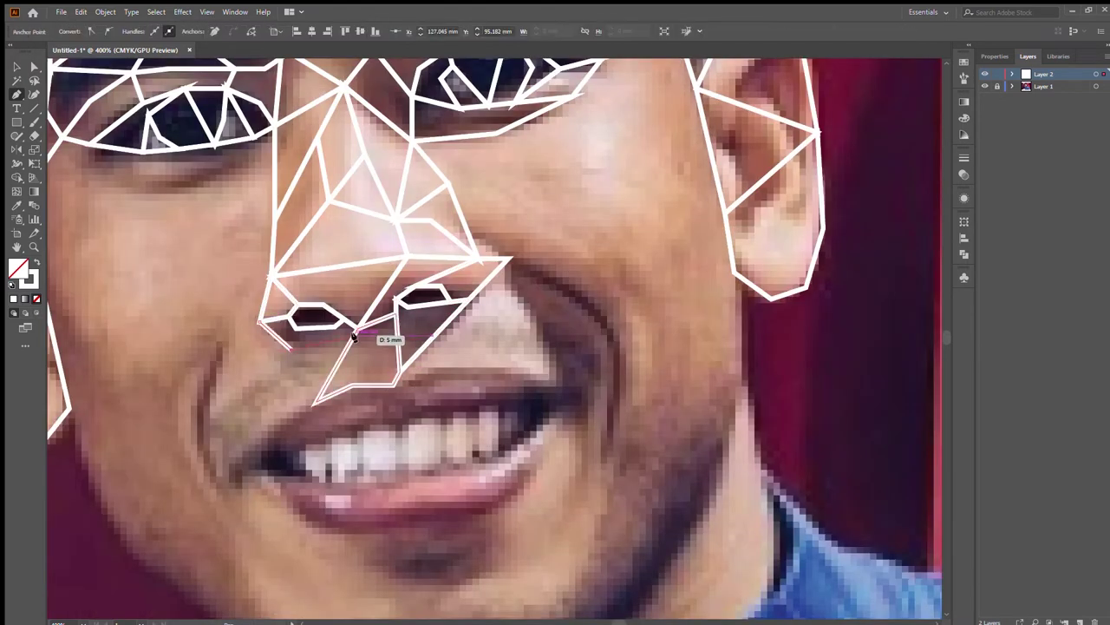
Add a triangle from the nose corner onto the adjacent cheek
click(508, 256)
key(ctrl+0)
scroll(520, 312, up, 3)
click(570, 328)
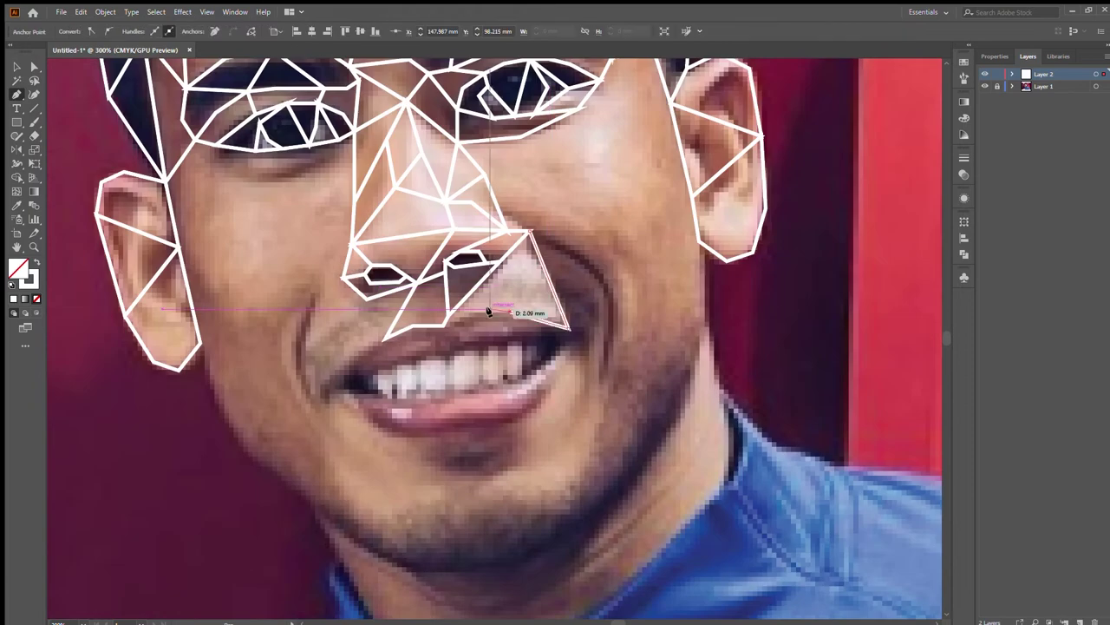
click(529, 232)
scroll(529, 232, up, 3)
scroll(521, 261, down, 2)
Draw triangles at the left nostril onto the cheek and beside the right nostril
click(355, 375)
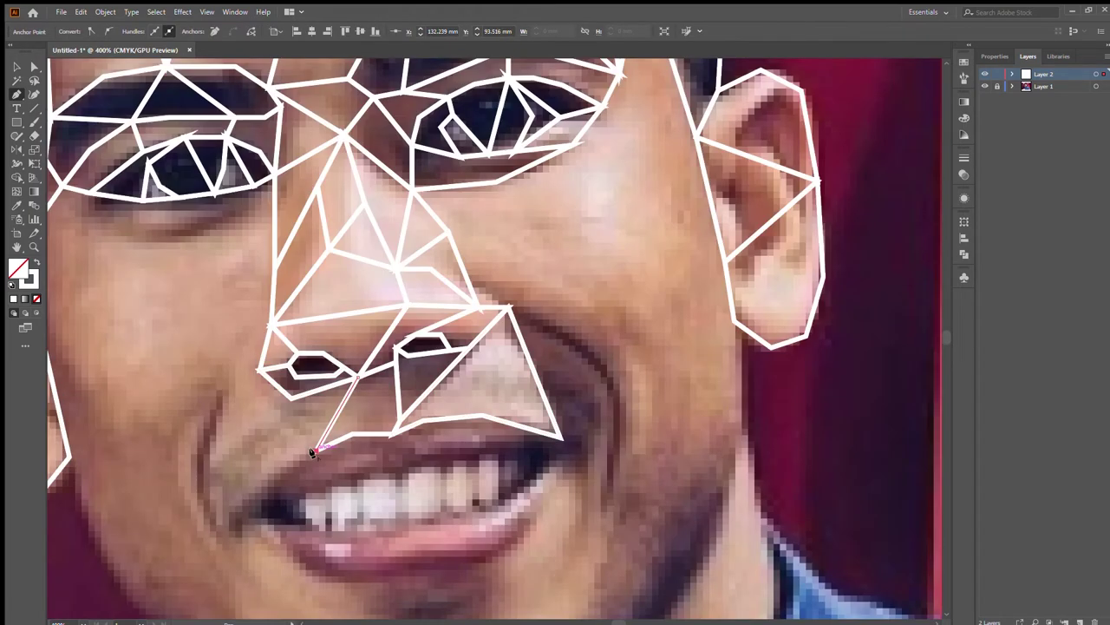
click(354, 380)
click(507, 307)
click(634, 355)
click(562, 438)
click(290, 395)
Add a cheek triangle and a closed polygon over the upper lip
click(211, 464)
click(240, 518)
click(211, 464)
scroll(260, 468, down, 1)
click(395, 379)
click(375, 415)
click(353, 380)
click(395, 379)
Draw a triangle at the left mouth corner and close the lip shape
click(242, 458)
click(321, 475)
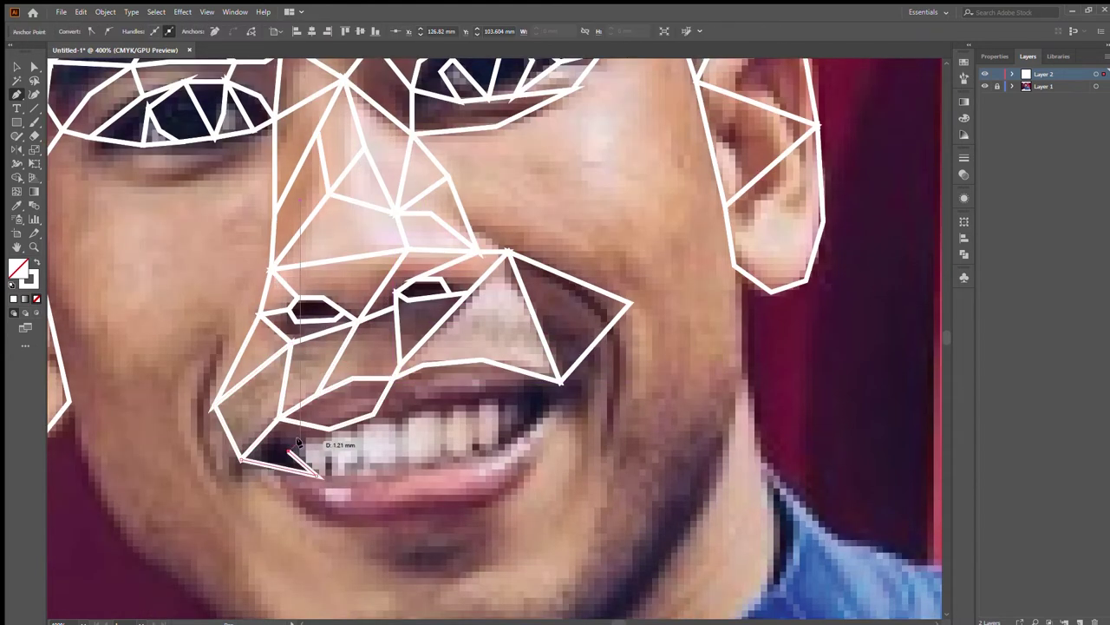
click(215, 406)
click(291, 342)
click(395, 379)
Outline the right side of the upper lip as a closed path
click(483, 365)
click(559, 380)
click(545, 416)
click(503, 446)
click(454, 403)
click(502, 400)
click(529, 396)
click(459, 388)
Draw a triangle over the teeth
scroll(459, 388, down, 1)
click(374, 373)
click(374, 432)
click(316, 433)
click(559, 340)
Add a triangle at the right mouth corner and another over the teeth
click(482, 320)
click(451, 363)
click(560, 340)
click(373, 373)
click(410, 371)
click(374, 373)
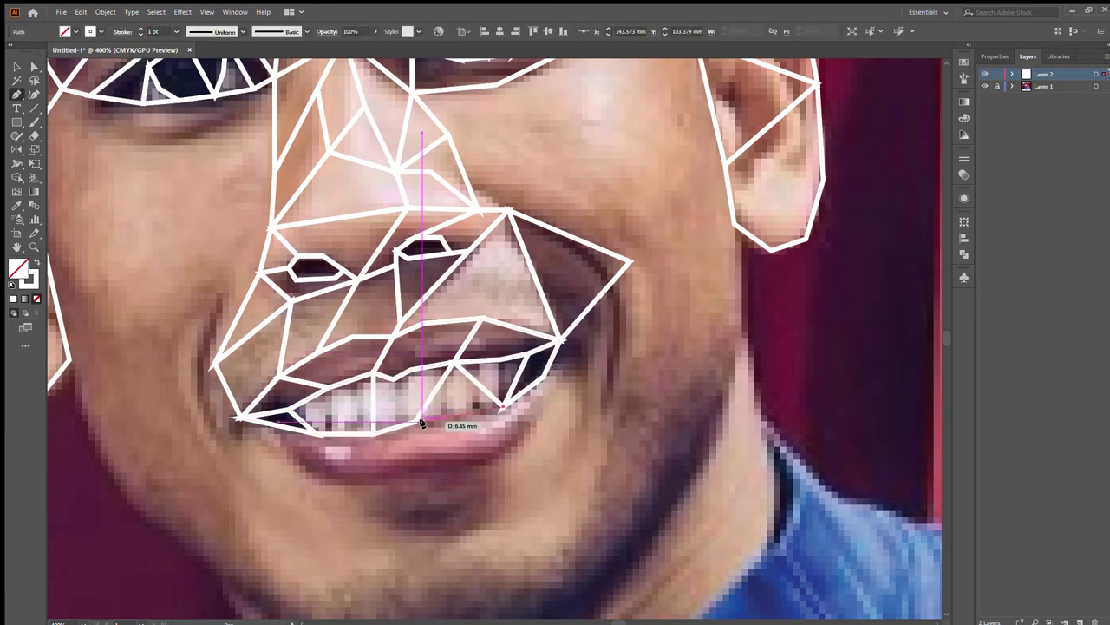
Triangulate the lower lip with left and right lower-lip triangles
click(374, 373)
click(290, 408)
click(316, 432)
click(414, 422)
click(503, 406)
click(479, 466)
click(531, 427)
click(544, 379)
click(415, 423)
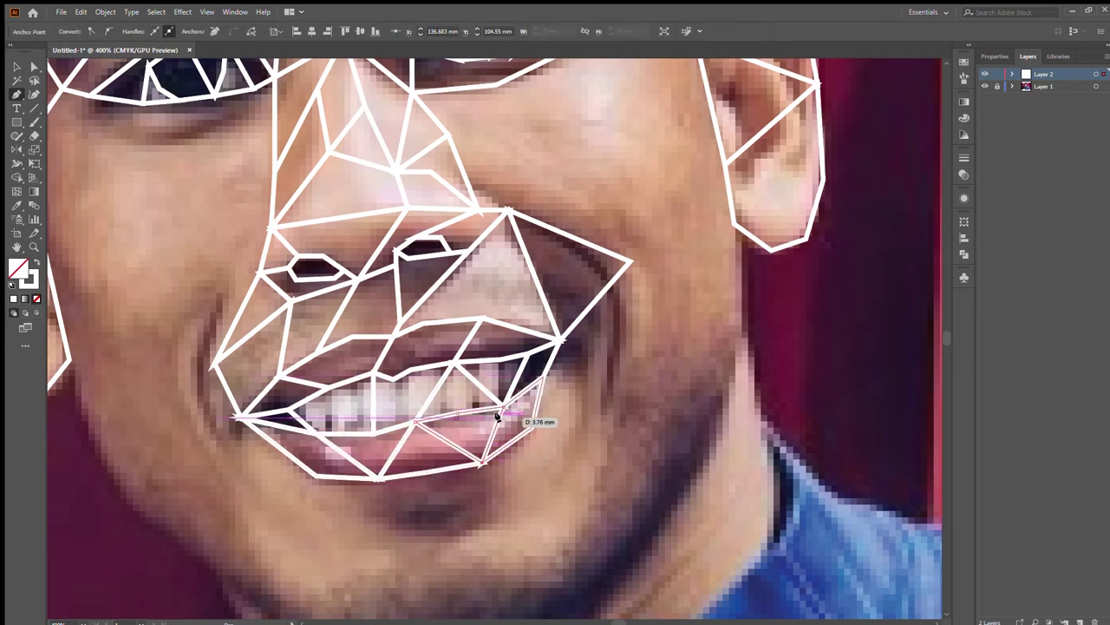
click(500, 408)
Begin a four-sided shape on the chin below the lower lip
click(486, 531)
click(557, 550)
click(582, 470)
click(475, 486)
Close the shape below the lip and draw a triangle on the chin side
click(486, 531)
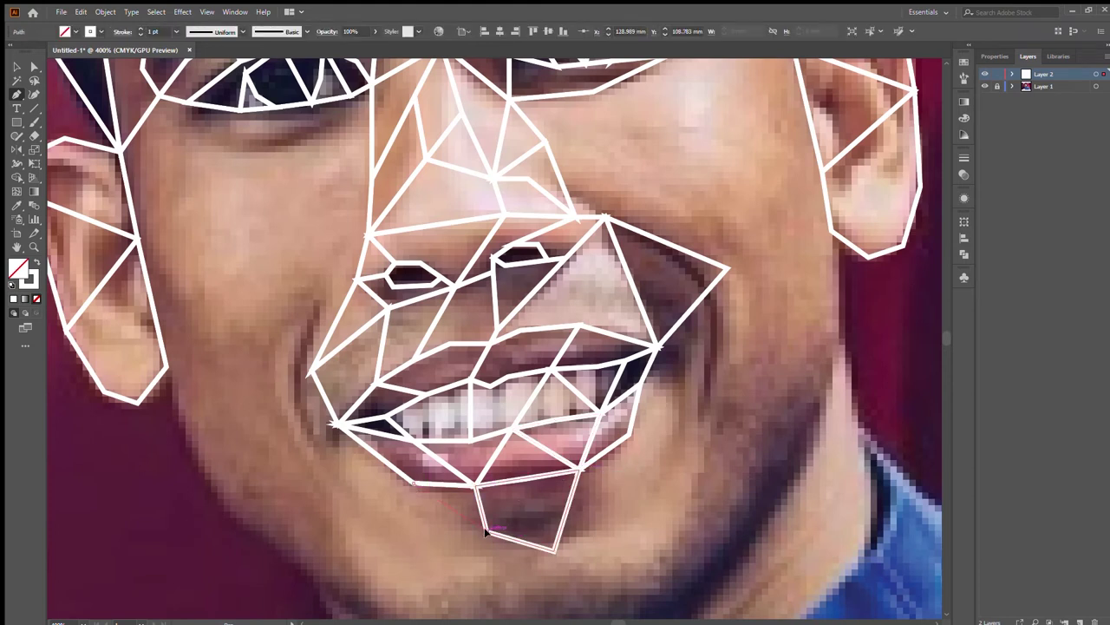
click(579, 469)
click(630, 434)
click(604, 512)
click(577, 470)
Run a path from the mouth corner up the cheek and down to the chin
scroll(576, 469, down, 3)
click(657, 251)
click(687, 215)
click(676, 280)
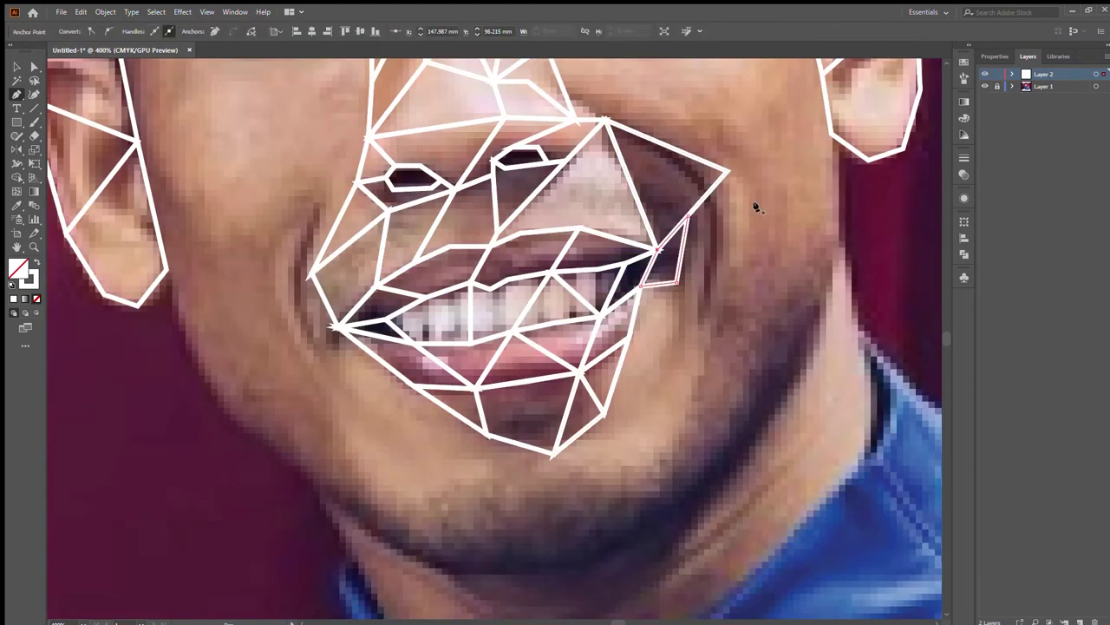
click(727, 172)
click(604, 414)
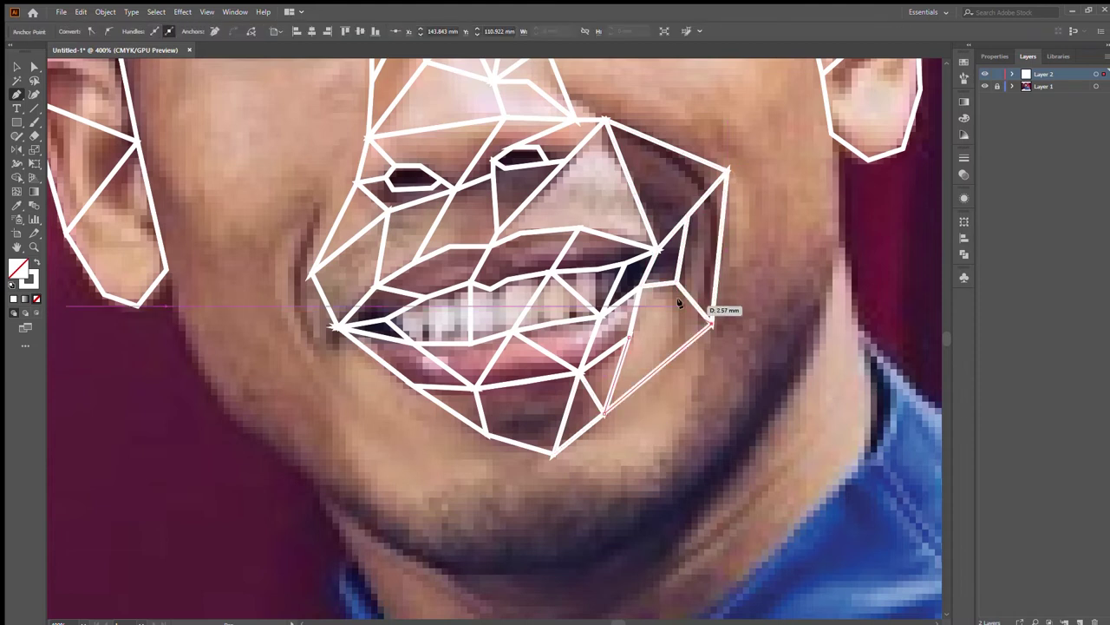
click(555, 454)
Draw triangles linking the lower chin to the right cheek
click(563, 490)
click(497, 484)
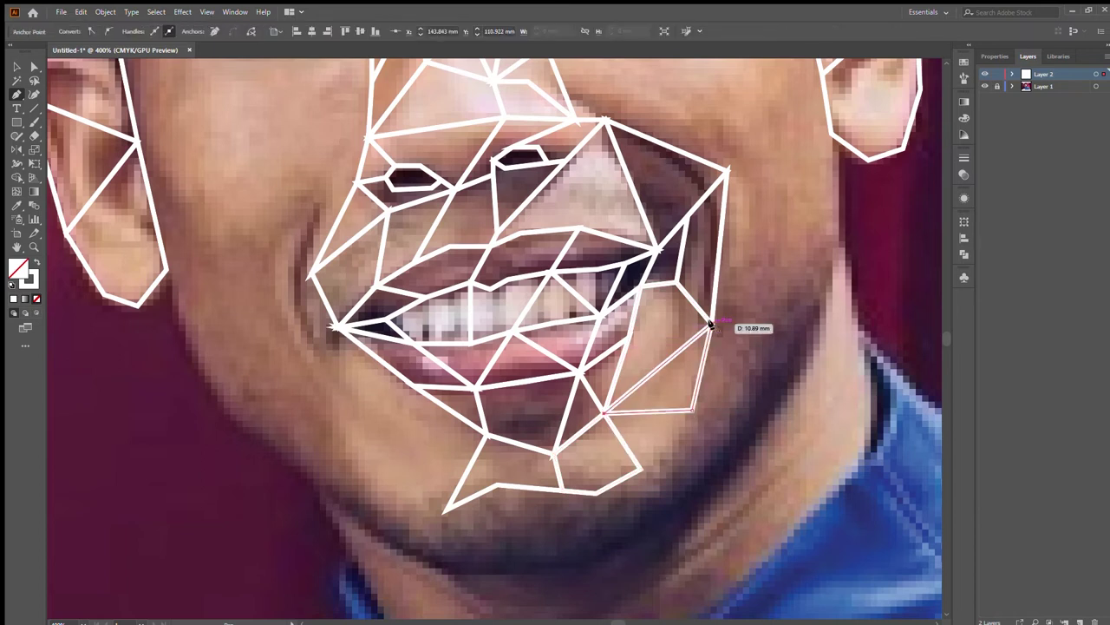
click(486, 434)
click(354, 466)
click(446, 510)
click(486, 433)
click(642, 468)
click(604, 410)
click(412, 385)
Place triangle points across the right cheek
scroll(710, 410, down, 3)
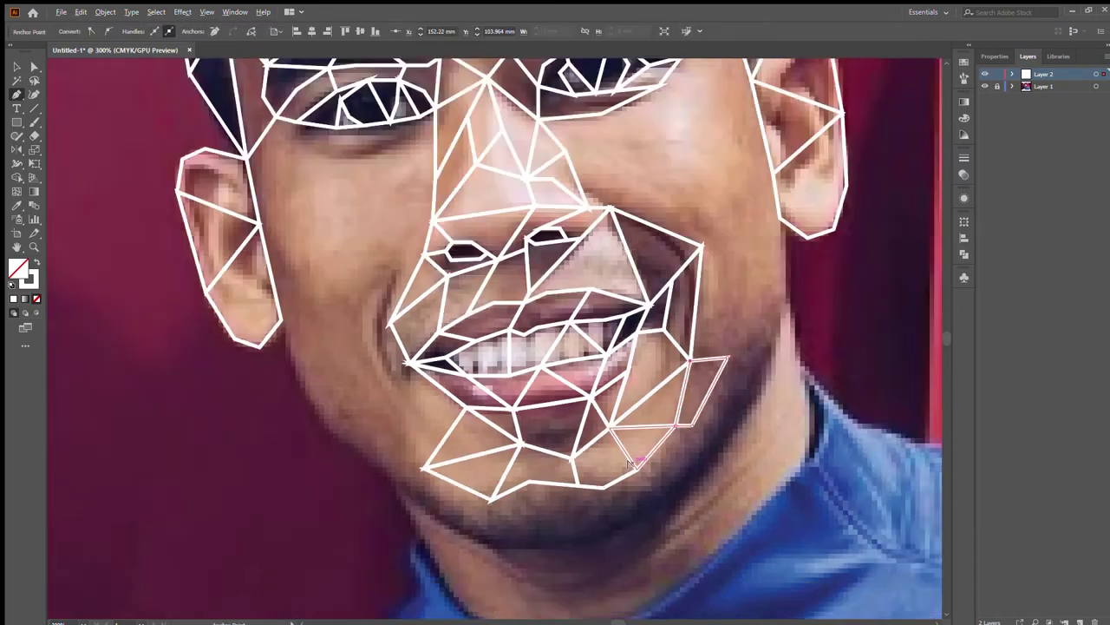
scroll(694, 458, up, 2)
scroll(723, 318, right, 3)
scroll(723, 318, up, 3)
click(650, 210)
click(738, 314)
click(685, 363)
Draw a triangle to the left of the mouth
scroll(328, 419, left, 4)
click(426, 369)
click(343, 482)
click(400, 506)
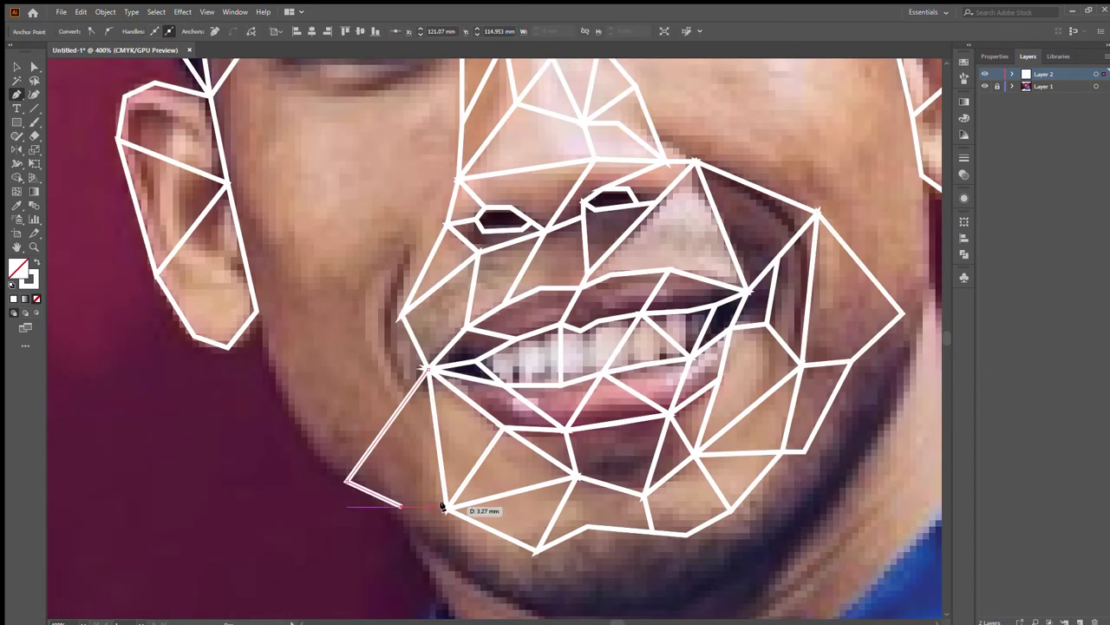
Undo a stray segment across the mouth and add triangles down the right cheek
scroll(460, 508, right, 4)
click(709, 318)
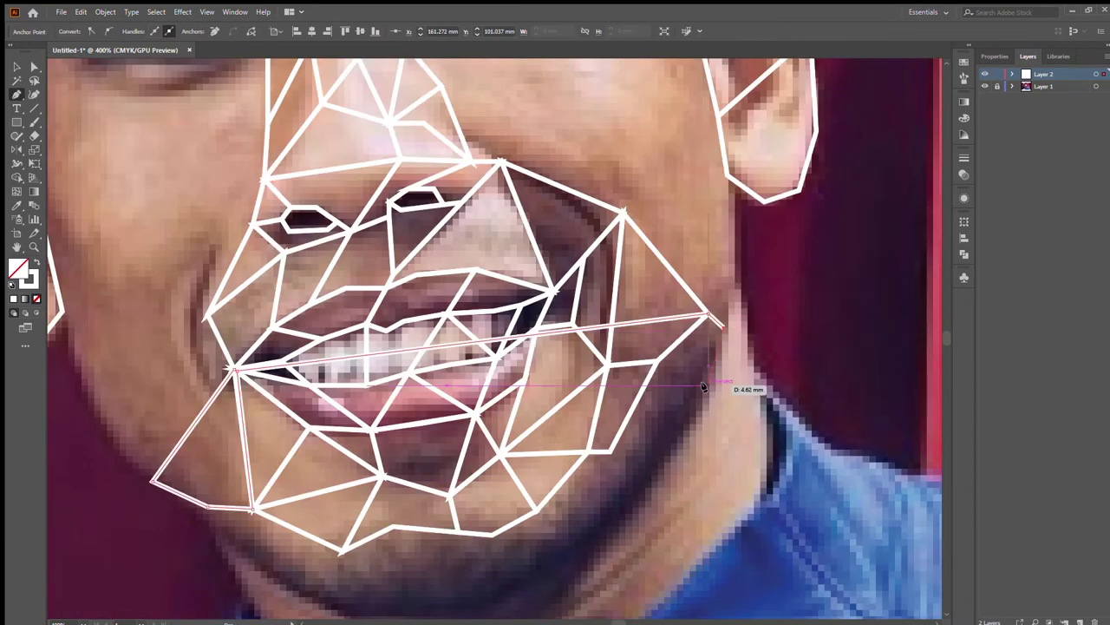
key(ctrl+z)
click(709, 314)
click(708, 386)
click(669, 458)
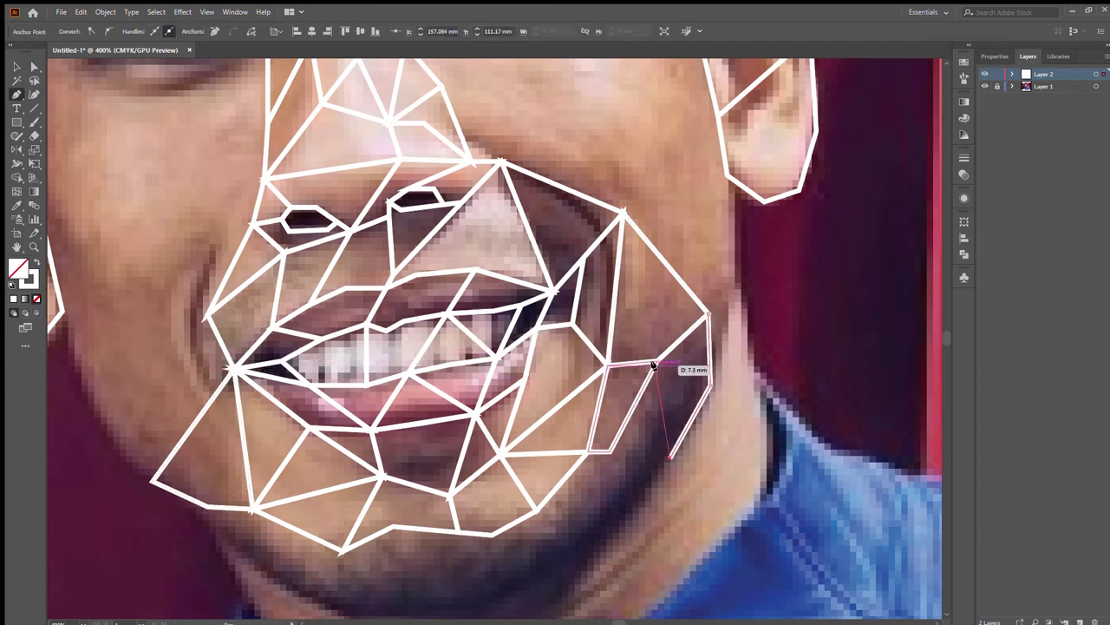
click(660, 362)
Draw a triangle on the left jaw joined to the mesh
scroll(660, 363, down, 2)
click(152, 425)
click(231, 492)
click(251, 452)
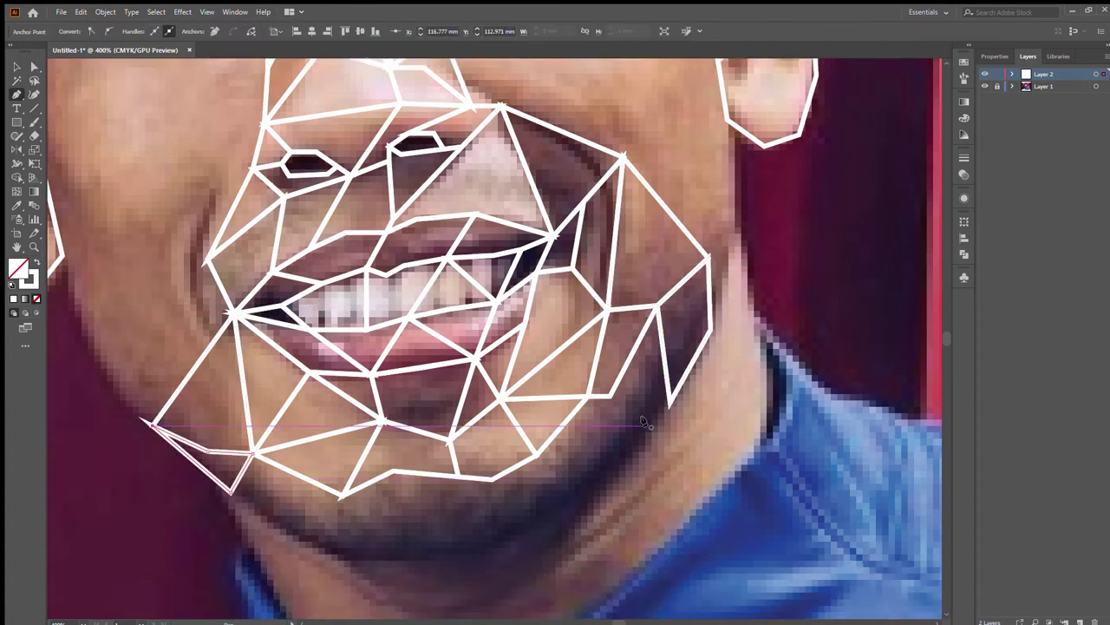
Extend right-cheek edges toward the chin and add triangles along the lower jaw
click(669, 402)
click(619, 473)
click(537, 453)
click(343, 496)
click(359, 558)
click(333, 558)
click(231, 492)
Fill the area around the chin with closed triangles
click(619, 475)
click(532, 551)
click(492, 479)
click(392, 470)
scroll(434, 521, down, 2)
click(460, 500)
click(359, 489)
click(392, 401)
click(448, 486)
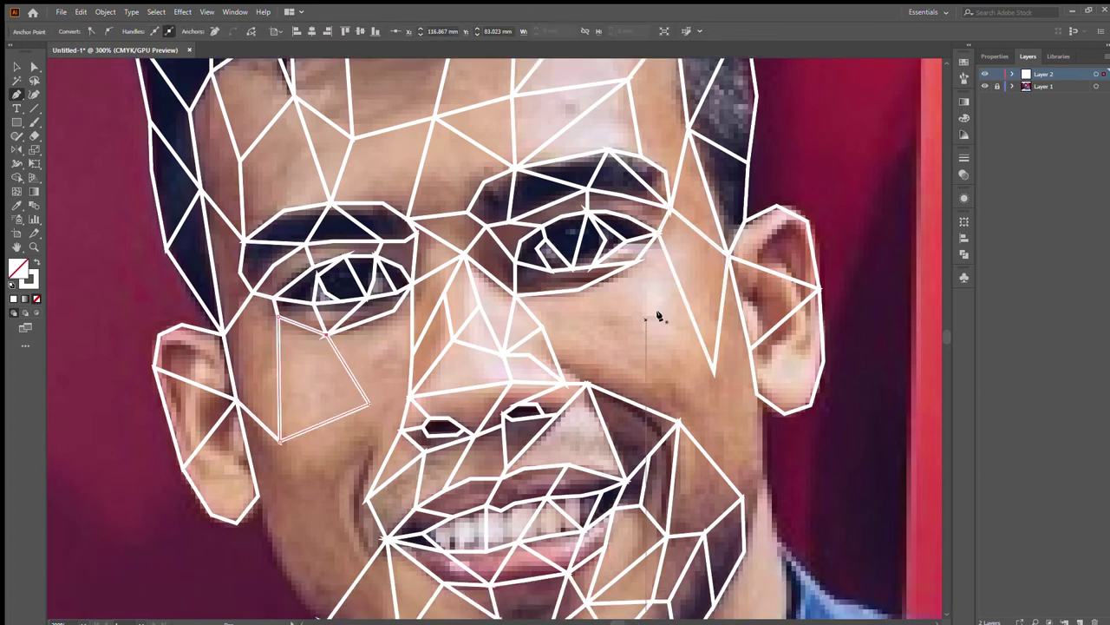
Draw closed triangles under the right eye, between eye and nose, and beside the nose
click(659, 233)
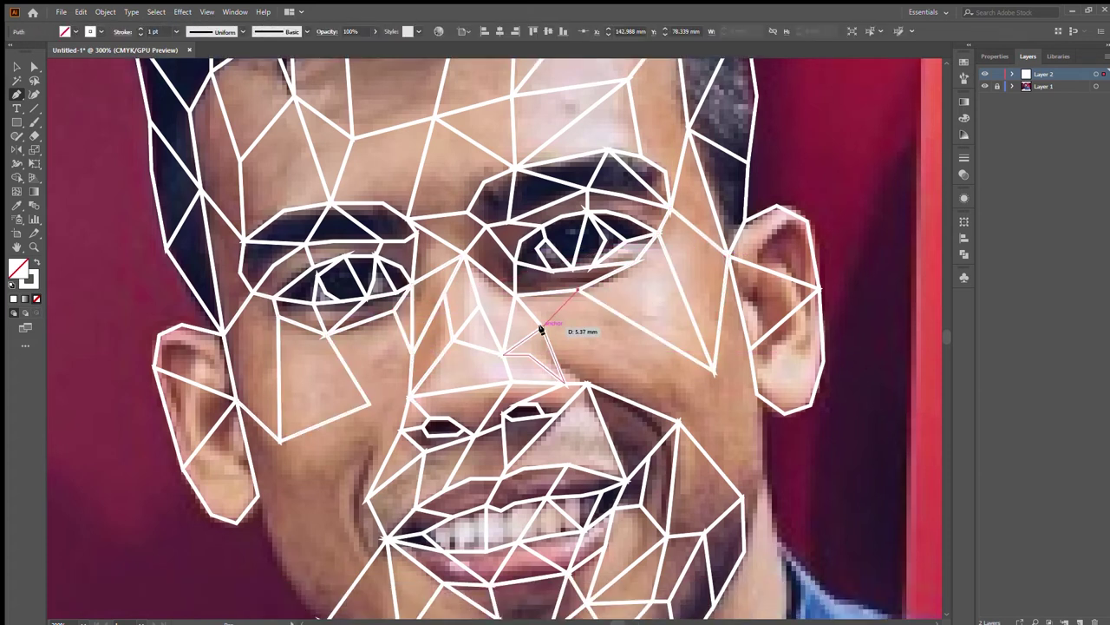
click(369, 403)
click(413, 356)
click(577, 291)
click(647, 366)
click(564, 382)
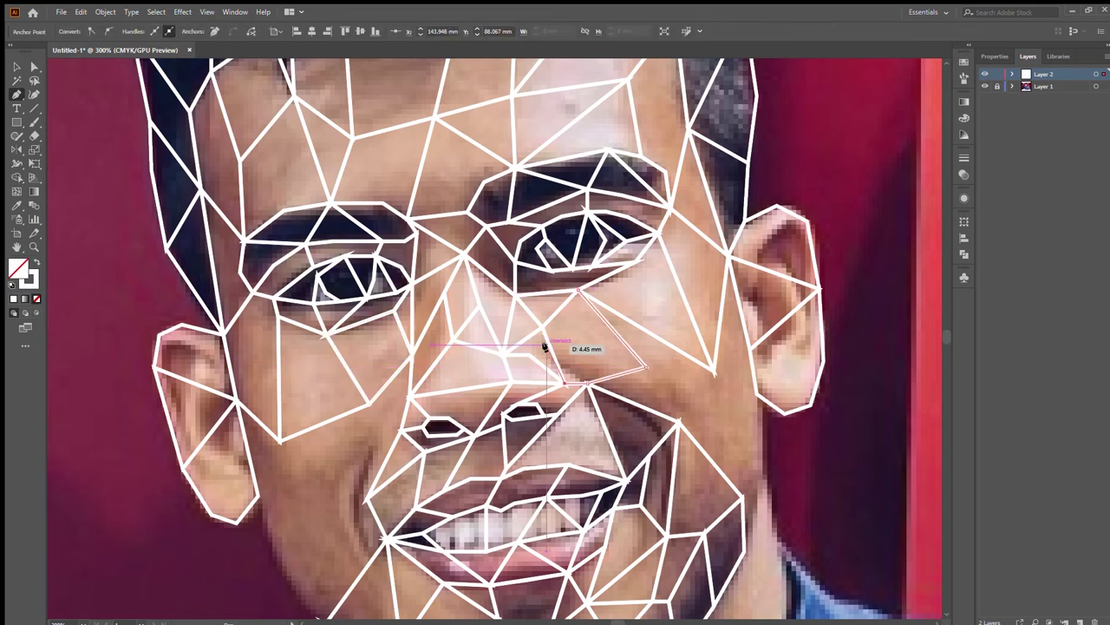
click(711, 371)
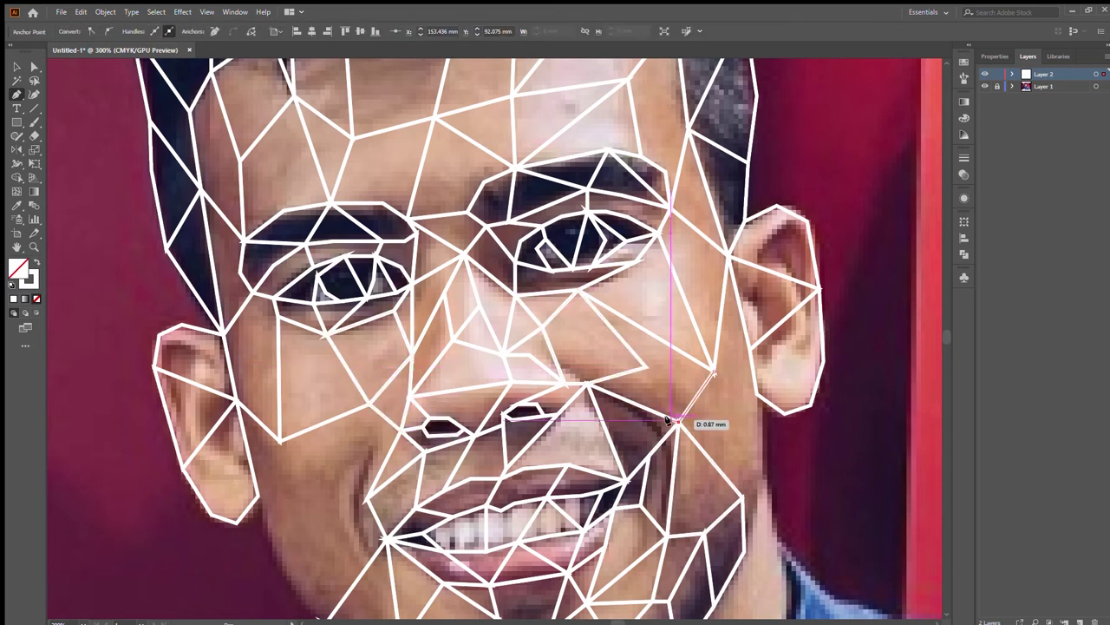
click(580, 295)
Add closed triangles on the cheek, beside the right ear and down the right jaw
scroll(324, 496, down, 3)
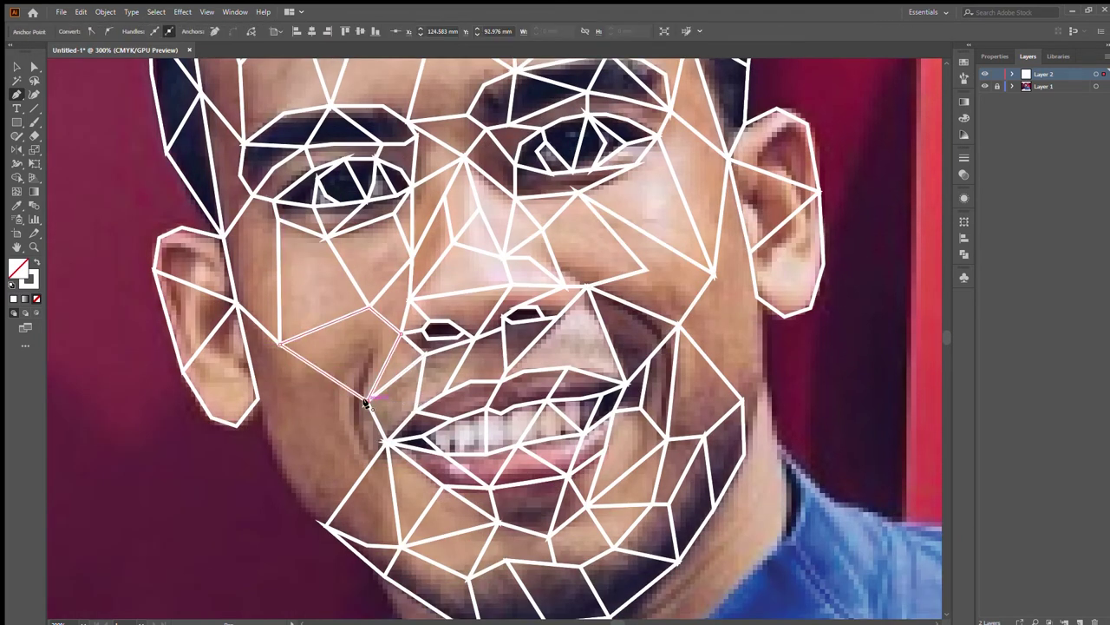
click(712, 272)
click(713, 276)
click(758, 296)
click(711, 276)
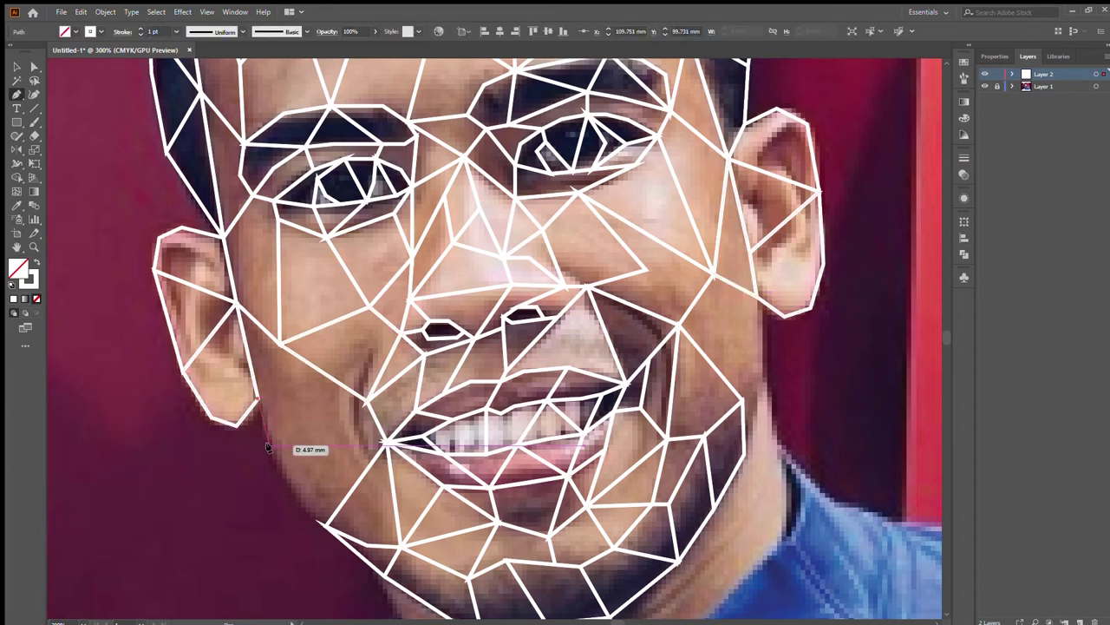
click(757, 298)
click(757, 389)
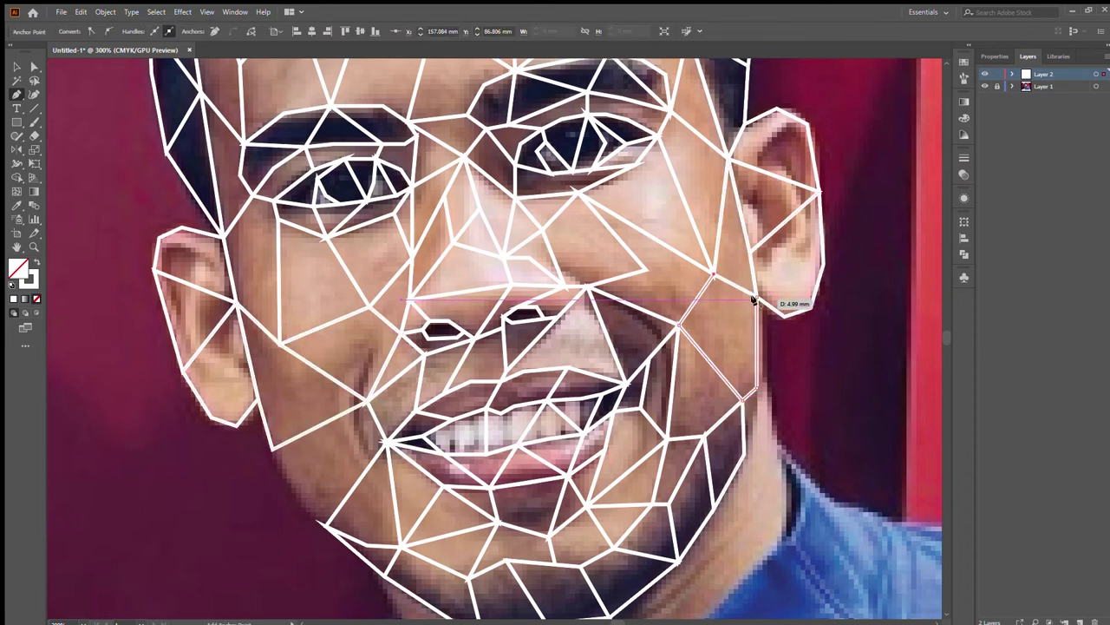
click(741, 403)
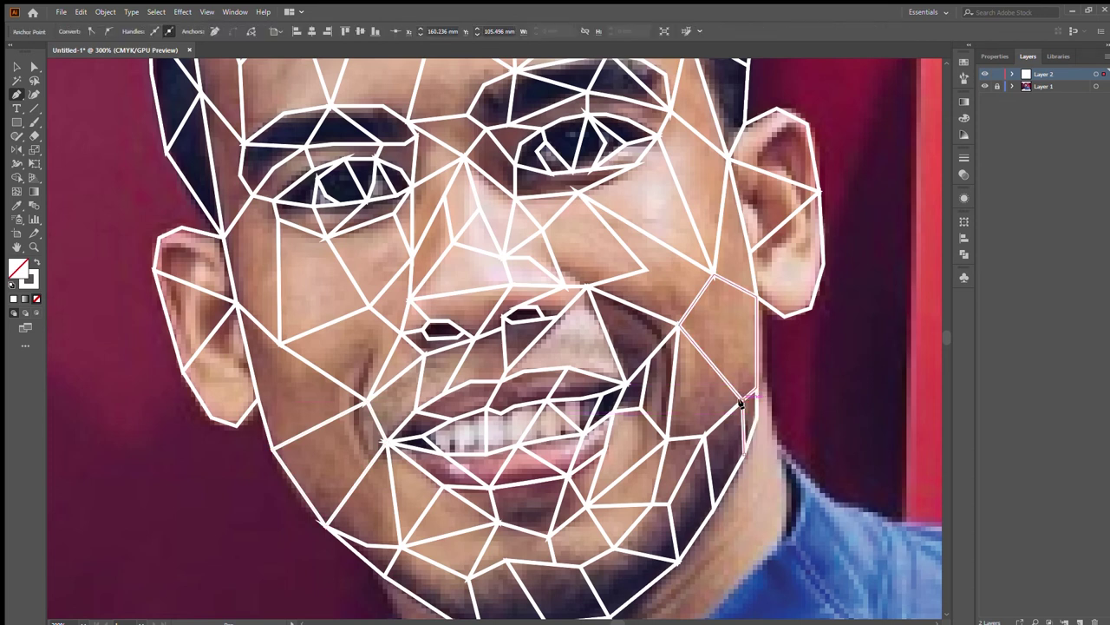
Zoom out to the full artboard and select all face mesh paths
key(ctrl+0)
key(v)
key(ctrl+a)
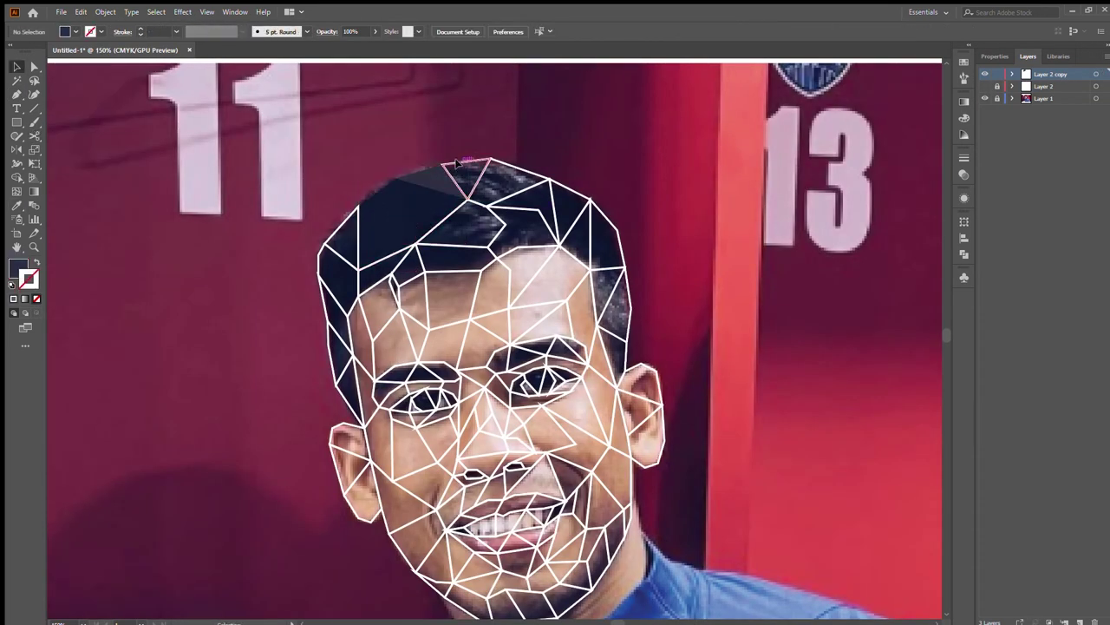
Fill the top hair triangles with dark colour sampled from the photo
click(488, 208)
click(560, 208)
click(560, 256)
click(488, 252)
key(i)
click(520, 217)
click(451, 256)
click(392, 282)
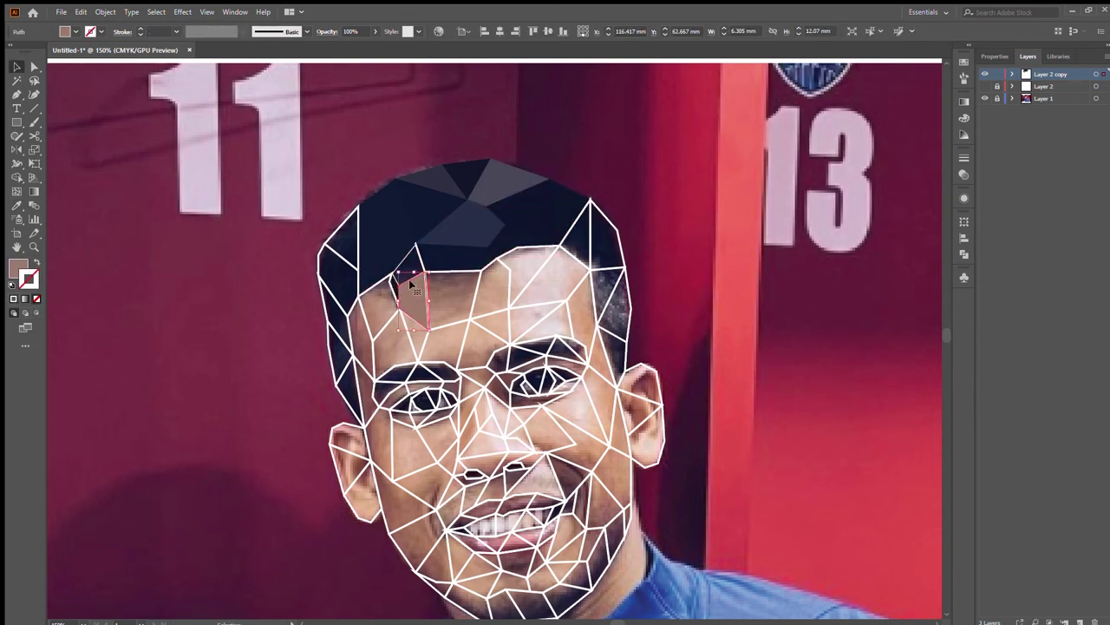
Fill the forehead triangles with brown skin tones sampled from the photo
click(388, 297)
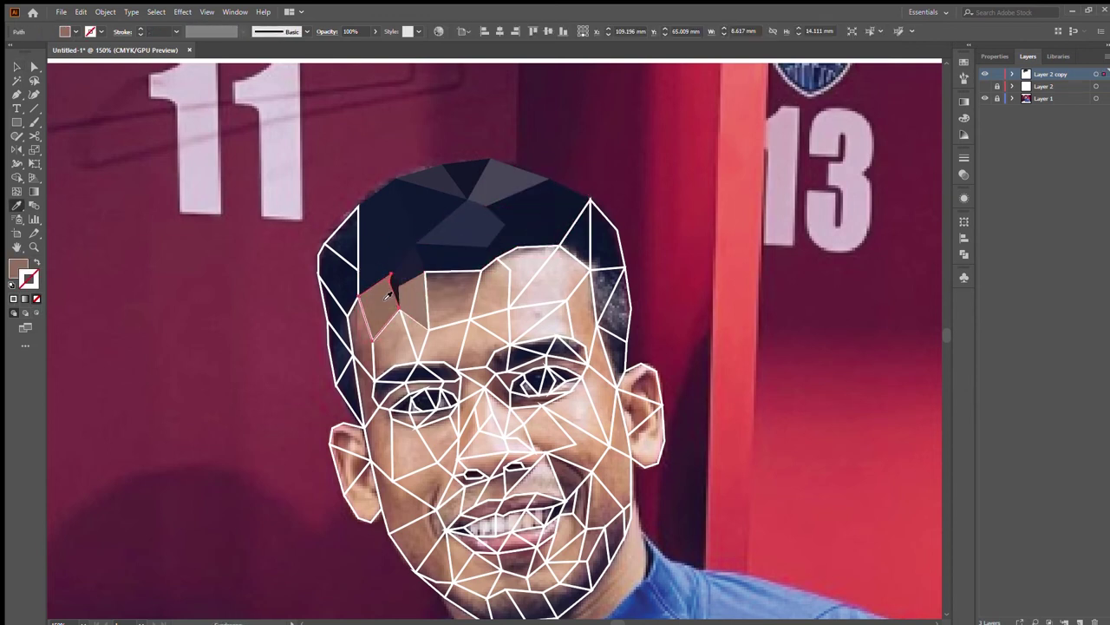
click(450, 304)
click(499, 277)
click(546, 269)
click(598, 238)
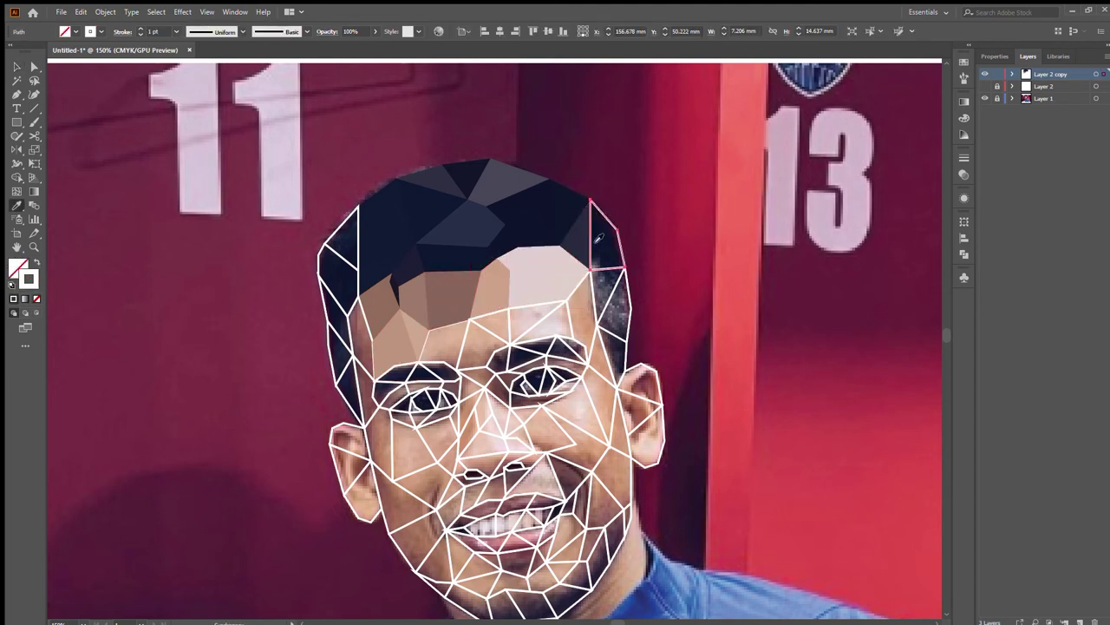
Redraw the triangle along the right temple as a closed path
scroll(646, 298, up, 3)
key(v)
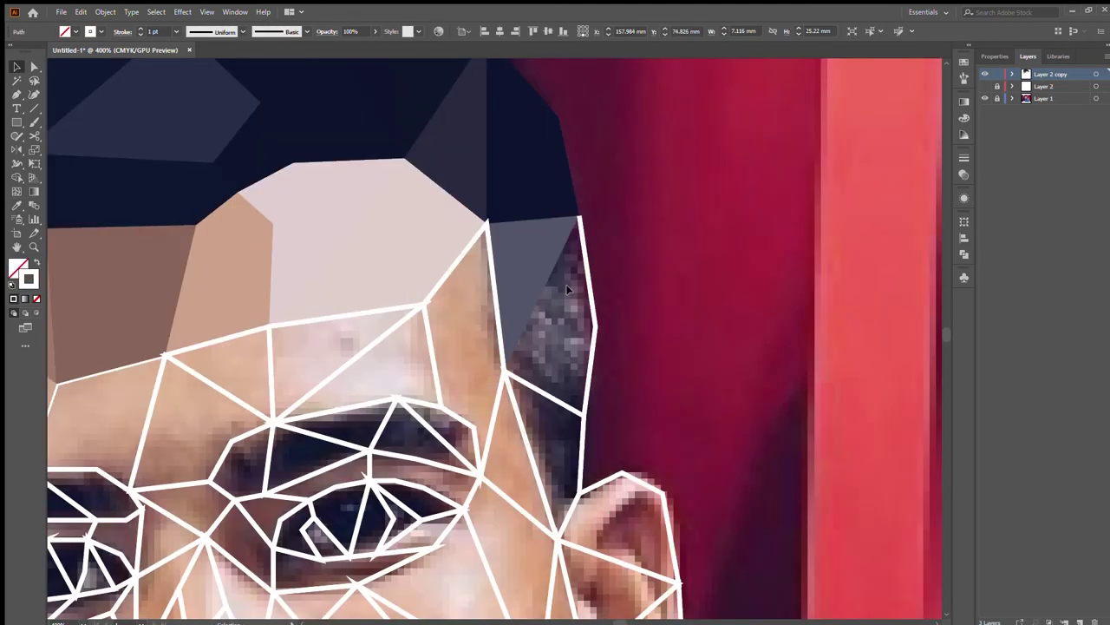
key(p)
scroll(568, 289, up, 1)
click(570, 158)
click(607, 322)
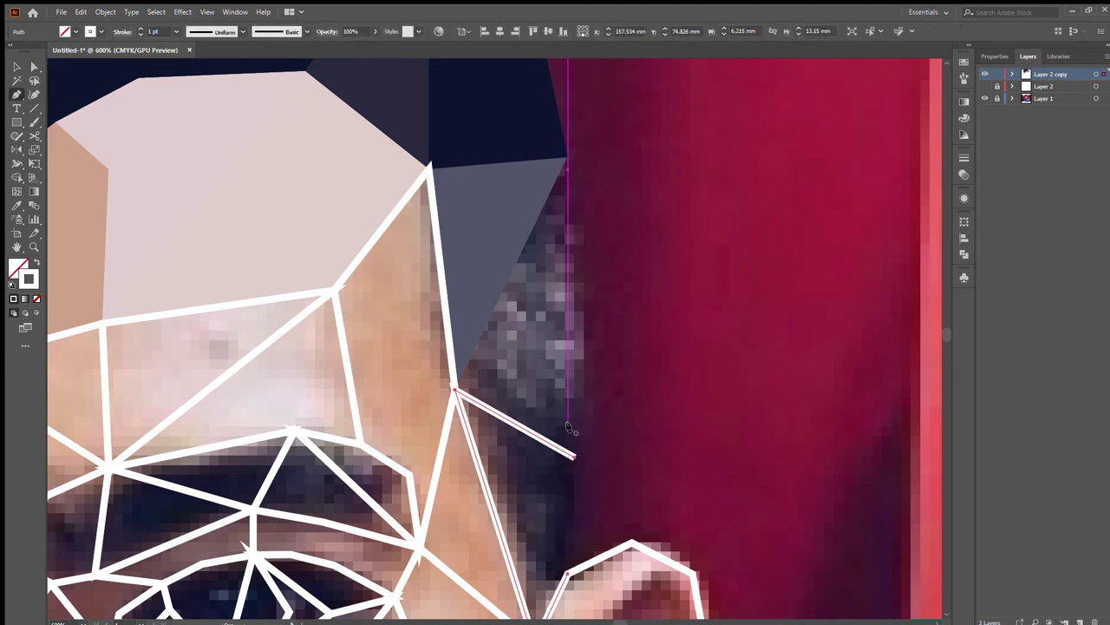
click(567, 572)
Fill the right temple triangle with sampled dark hair colour
key(v)
scroll(564, 486, down, 2)
scroll(460, 458, up, 4)
key(i)
click(495, 422)
Draw another triangle at the hairline edge and fill it with dark slate
key(p)
click(275, 397)
click(424, 89)
click(442, 271)
click(443, 502)
click(276, 397)
key(i)
click(347, 173)
scroll(315, 168, down, 4)
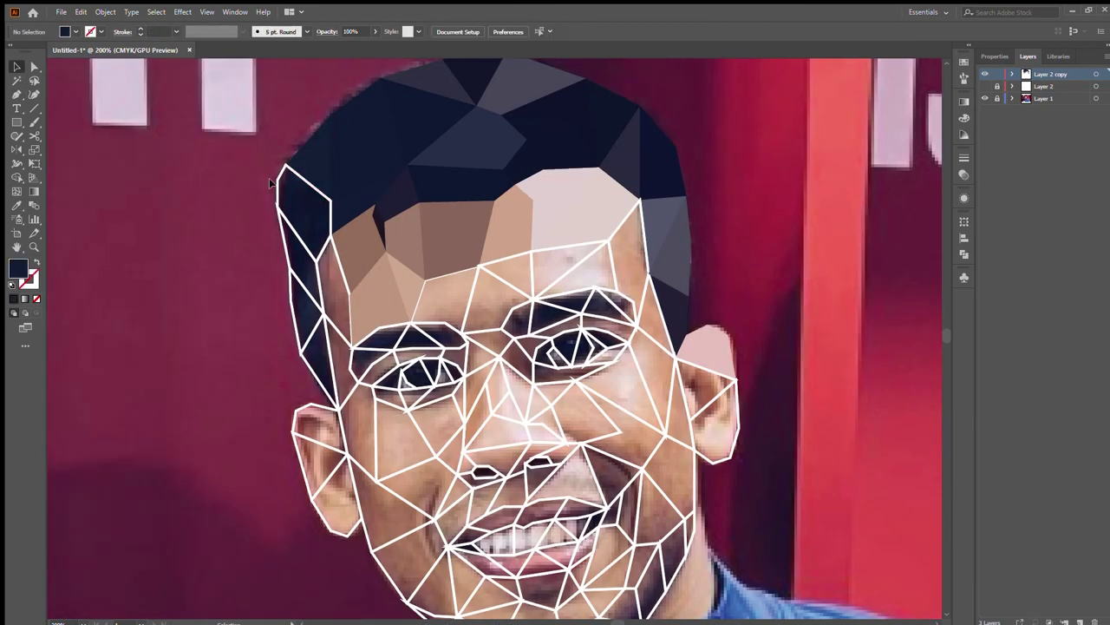
Fill the thin left side triangles with hair colour and left forehead triangles with skin
key(i)
click(286, 243)
key(p)
click(322, 312)
click(352, 345)
click(331, 234)
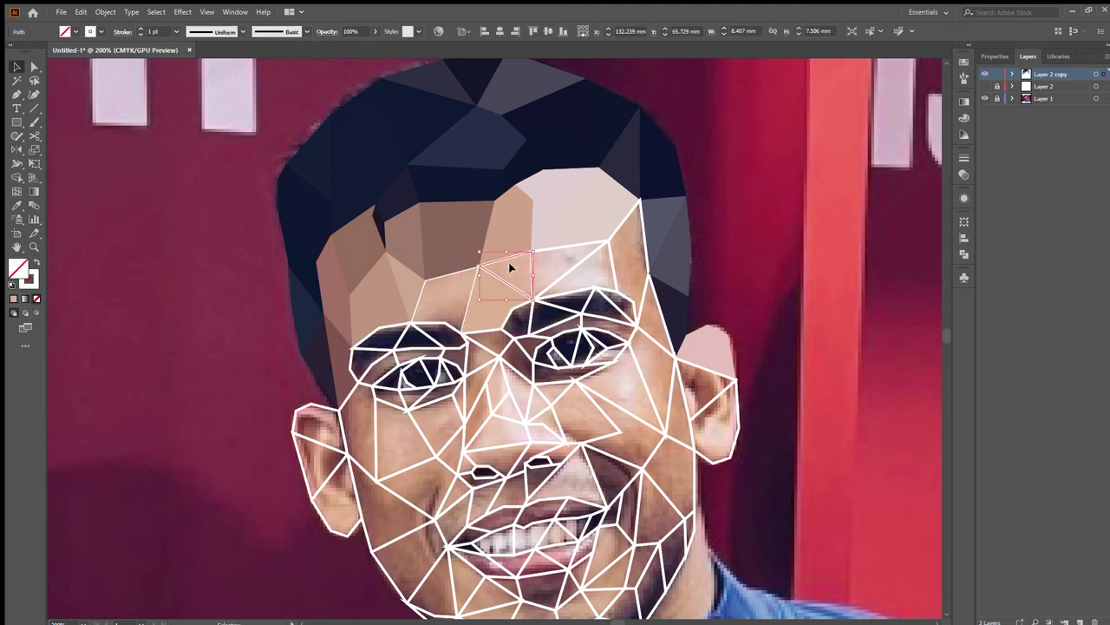
key(v)
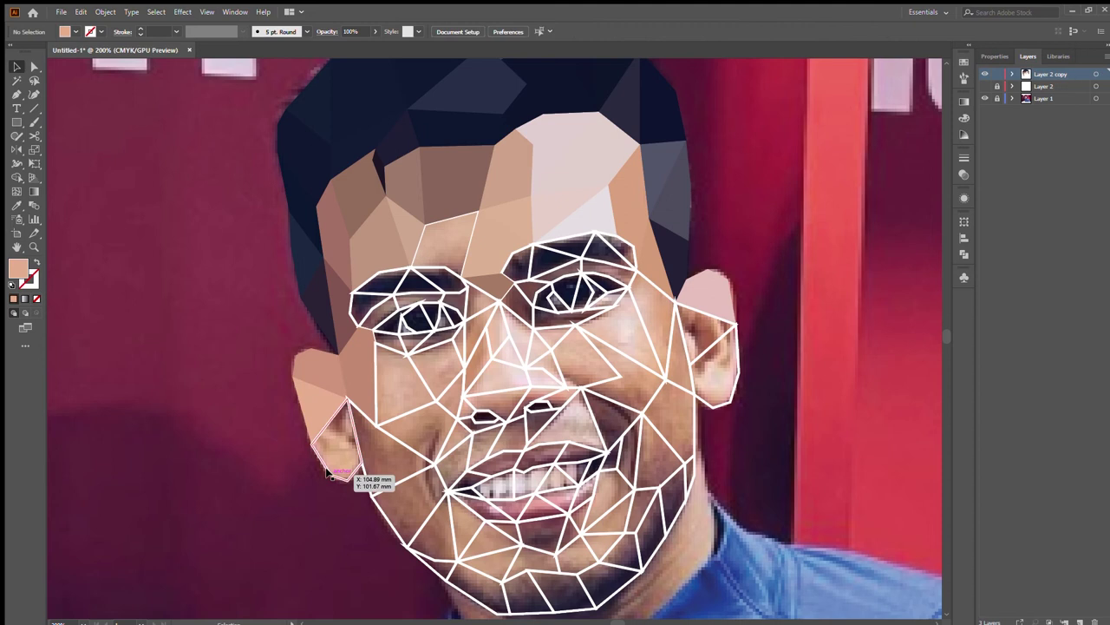
Fill forehead, chin, jaw and right ear triangles with sampled skin tones
key(i)
click(368, 462)
ctrl+click(391, 521)
scroll(439, 536, down, 2)
ctrl+click(444, 518)
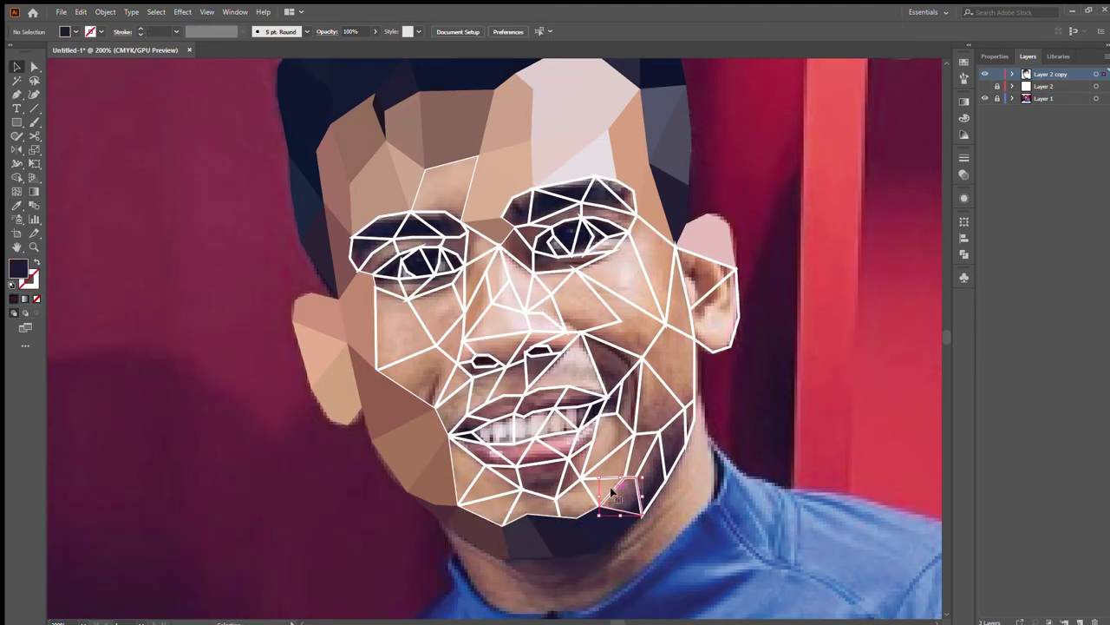
click(670, 453)
ctrl+click(720, 312)
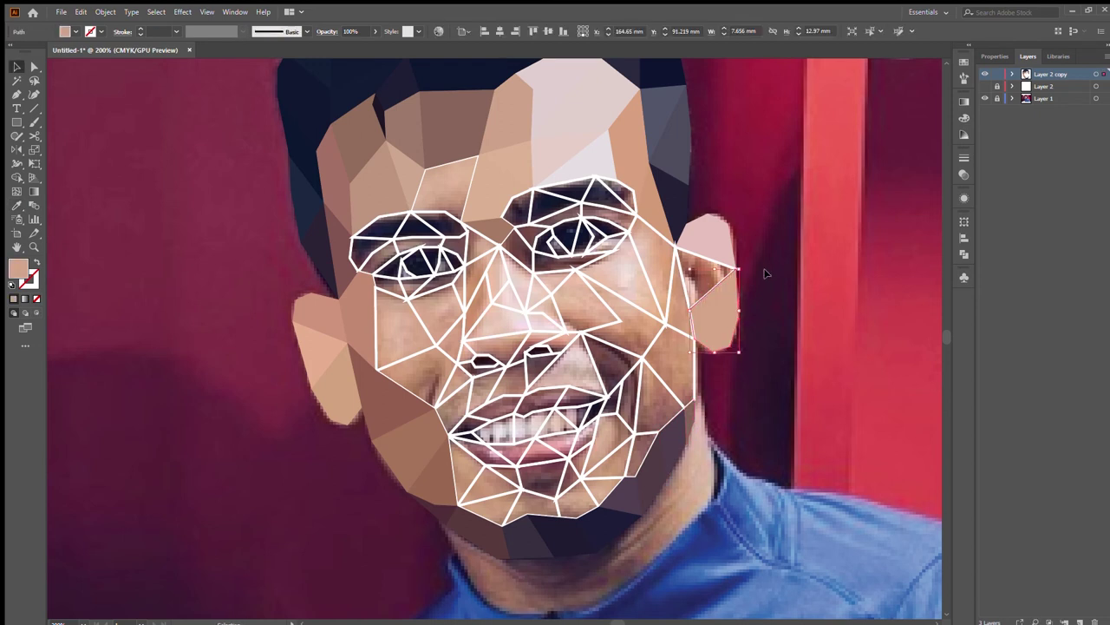
scroll(399, 347, up, 2)
ctrl+click(397, 359)
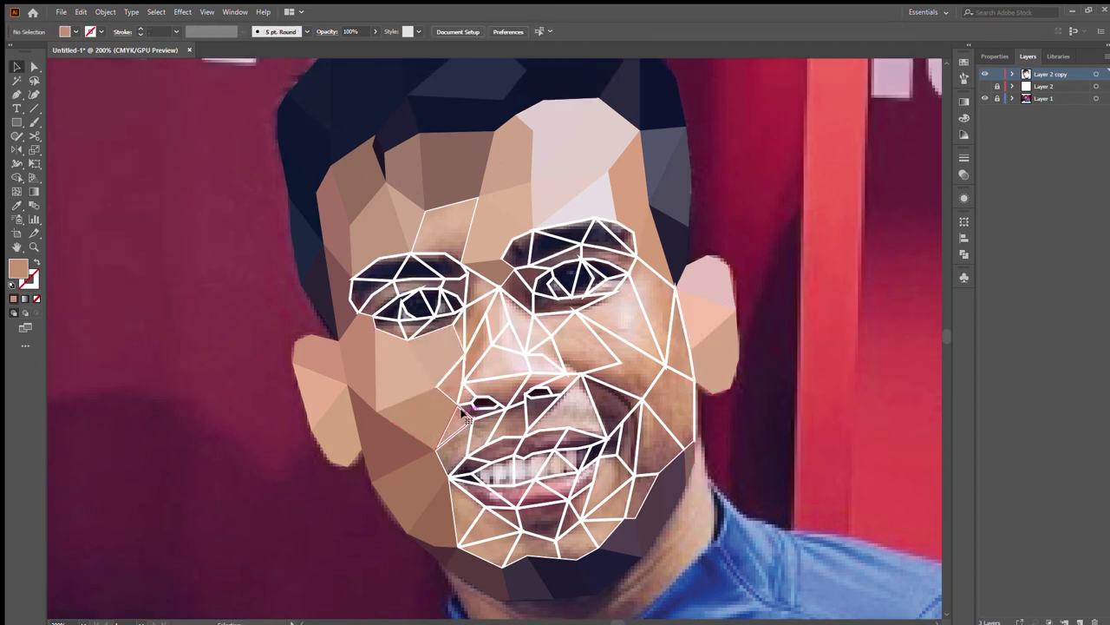
Colour the narrow chin, lower chin, cheek and darker mouth-corner triangles from the photo
click(462, 491)
ctrl+click(493, 521)
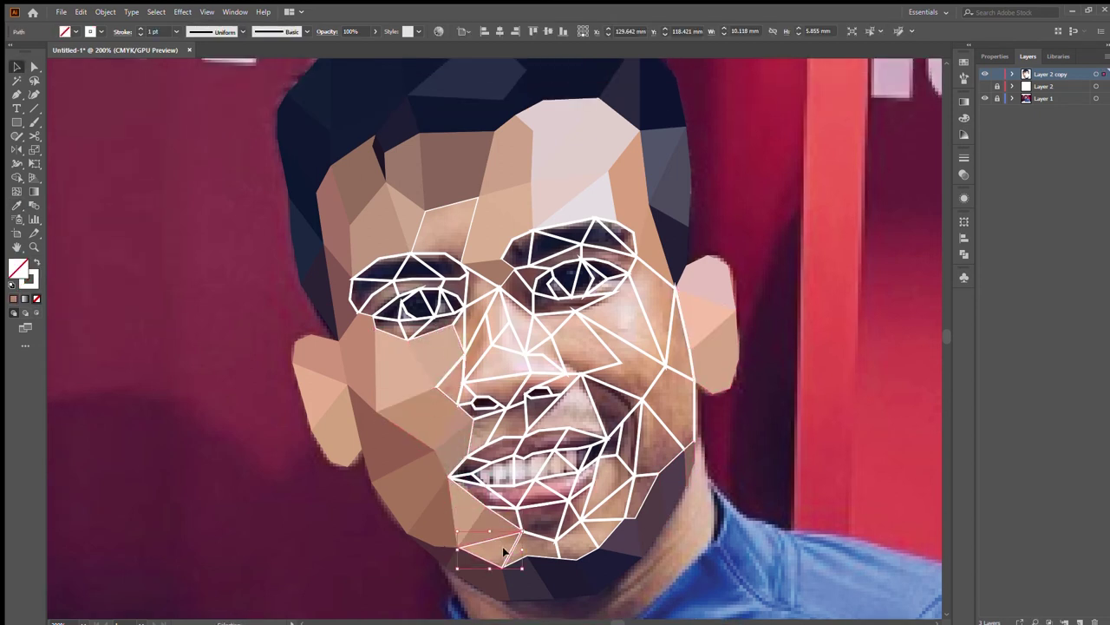
click(534, 550)
ctrl+click(534, 523)
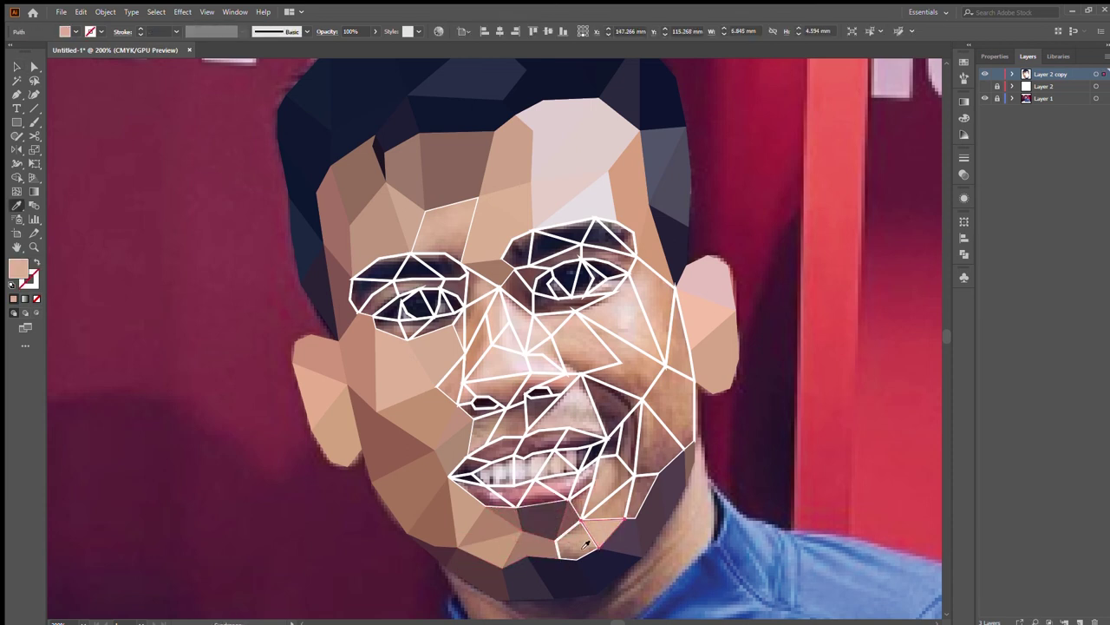
click(645, 474)
ctrl+click(641, 489)
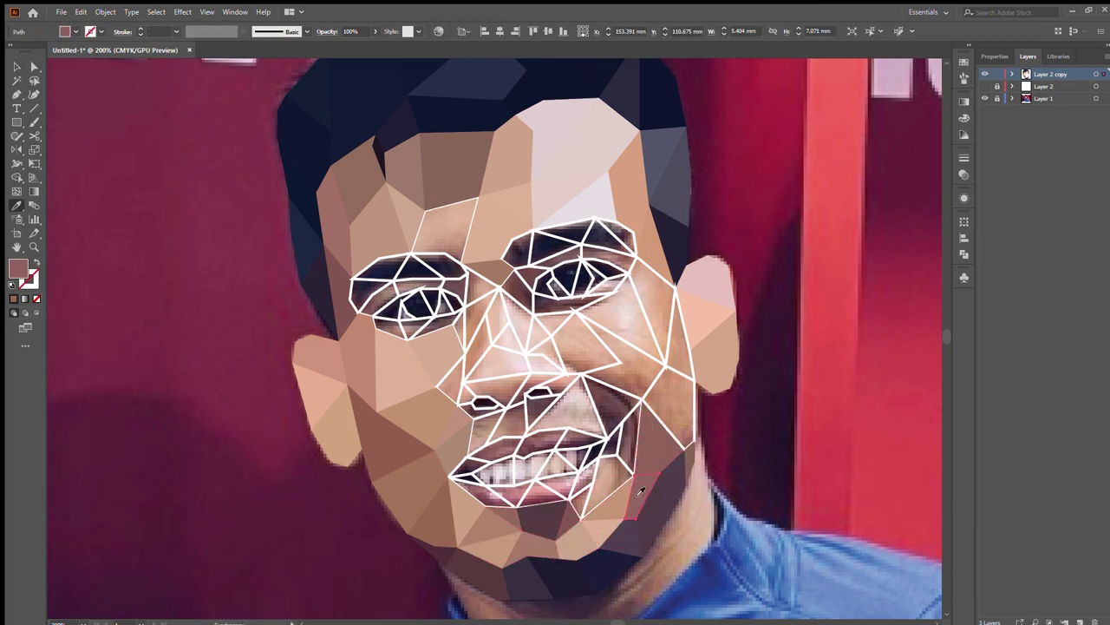
click(611, 438)
Fill the big cheek triangle and the nose and nostril triangles with sampled colours
ctrl+click(611, 360)
click(601, 387)
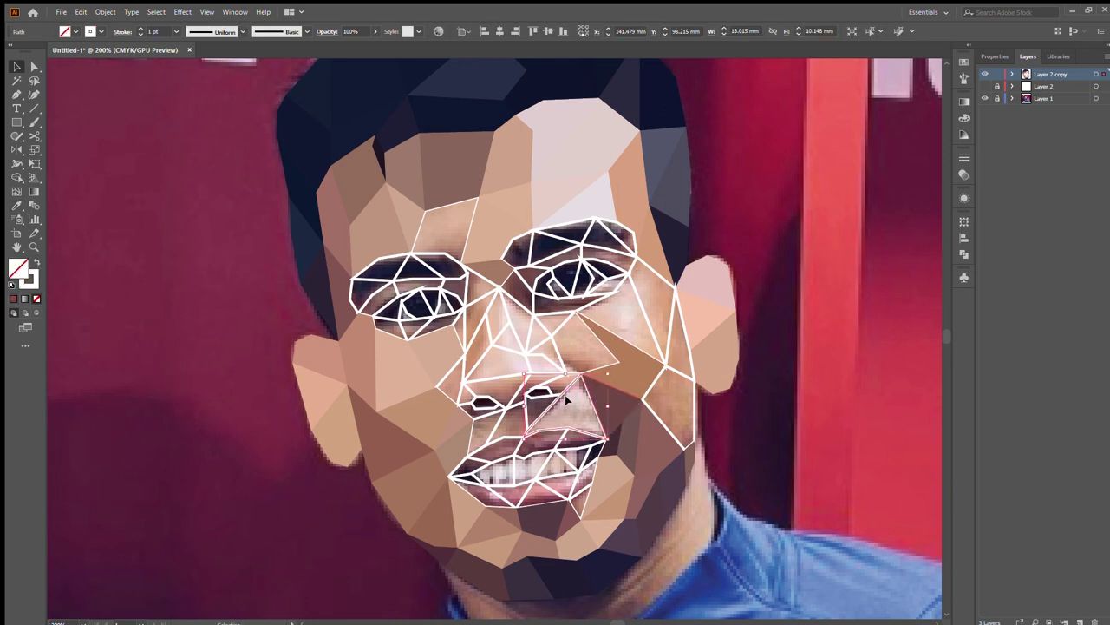
click(566, 399)
ctrl+click(539, 401)
click(529, 419)
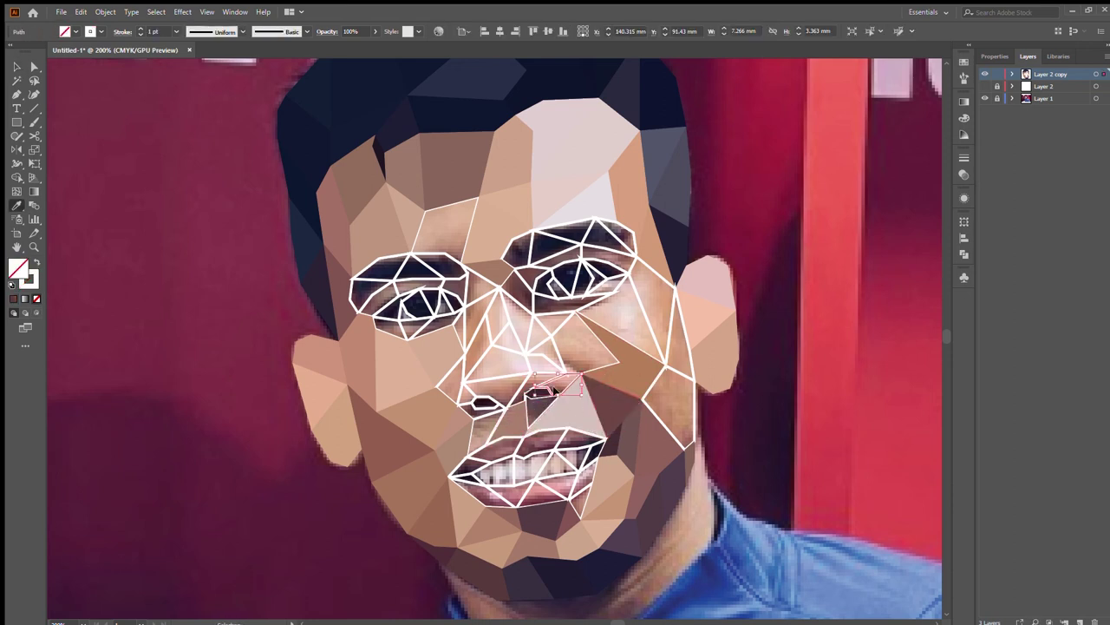
click(501, 388)
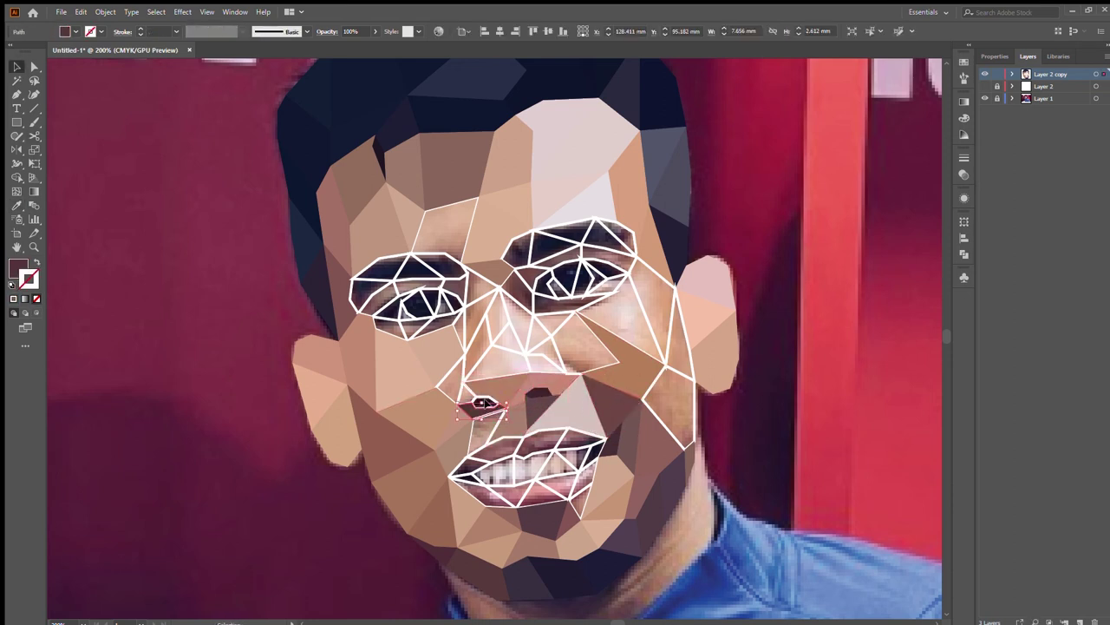
click(466, 396)
Fill the small nose, ear-side cheek and nose-bridge triangles with sampled colours
ctrl+click(502, 329)
click(547, 363)
ctrl+click(594, 345)
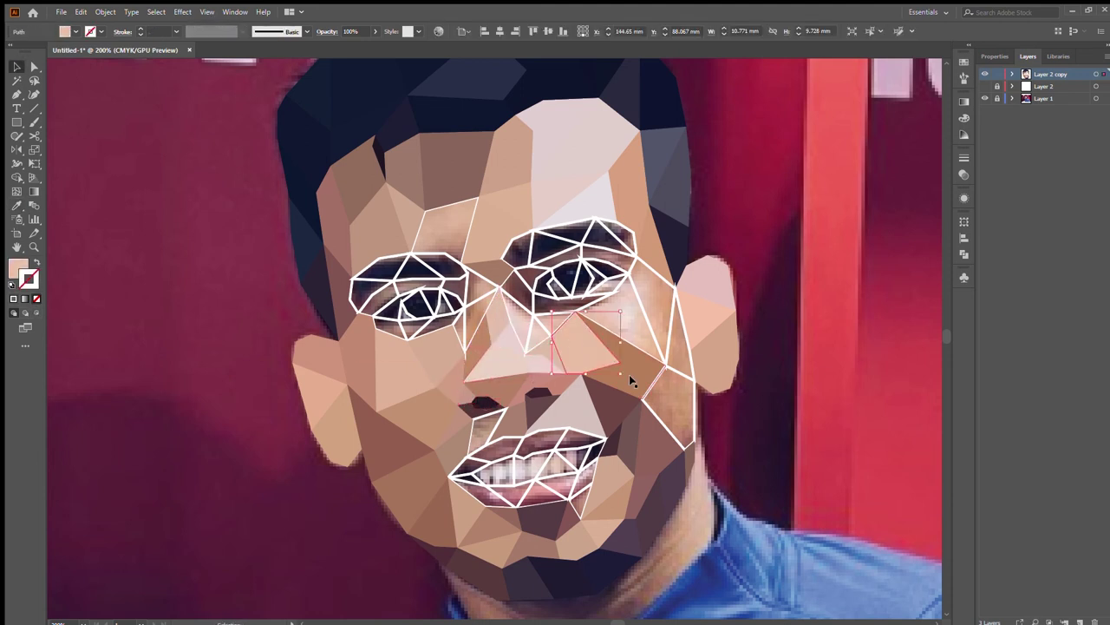
click(678, 350)
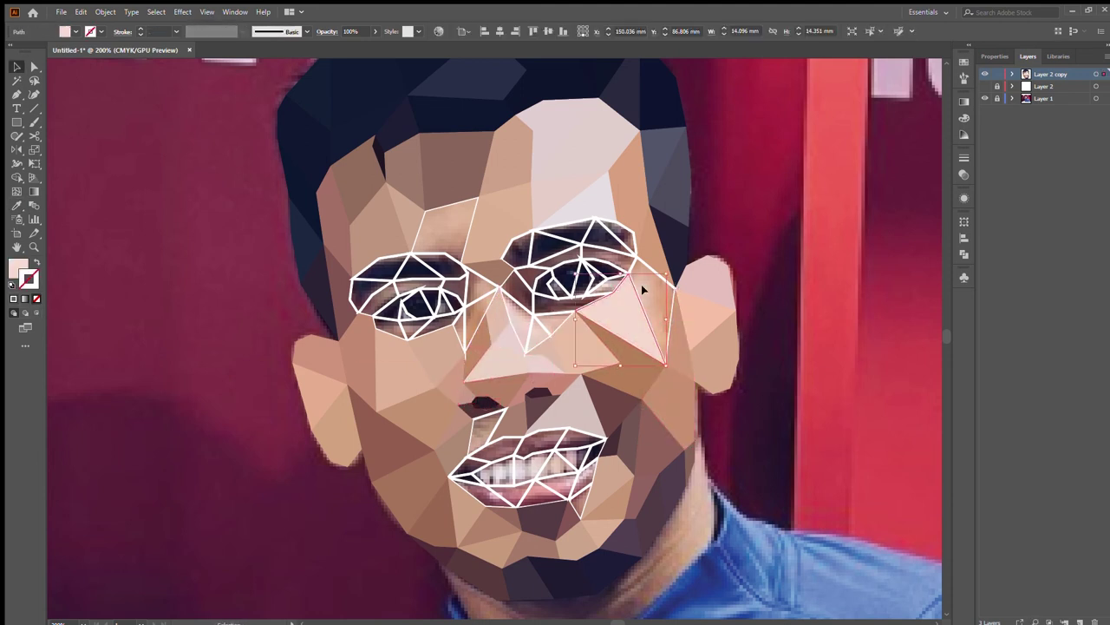
ctrl+click(517, 314)
click(476, 309)
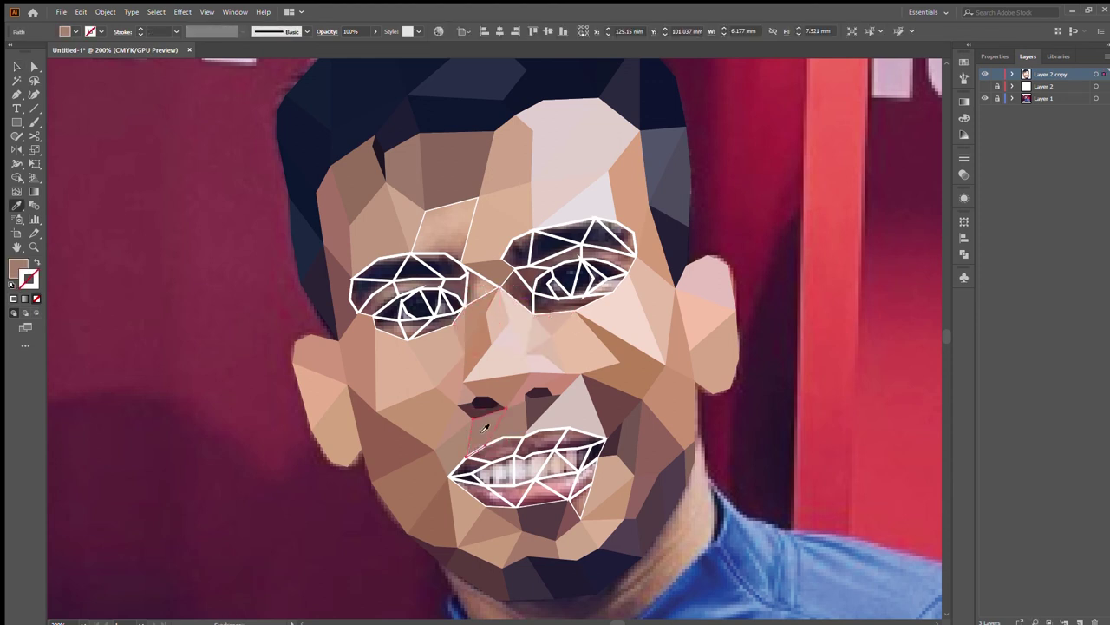
scroll(416, 367, right, 3)
Fill the upper-lip and lower-lip triangles with colours sampled from the photo
ctrl+click(382, 451)
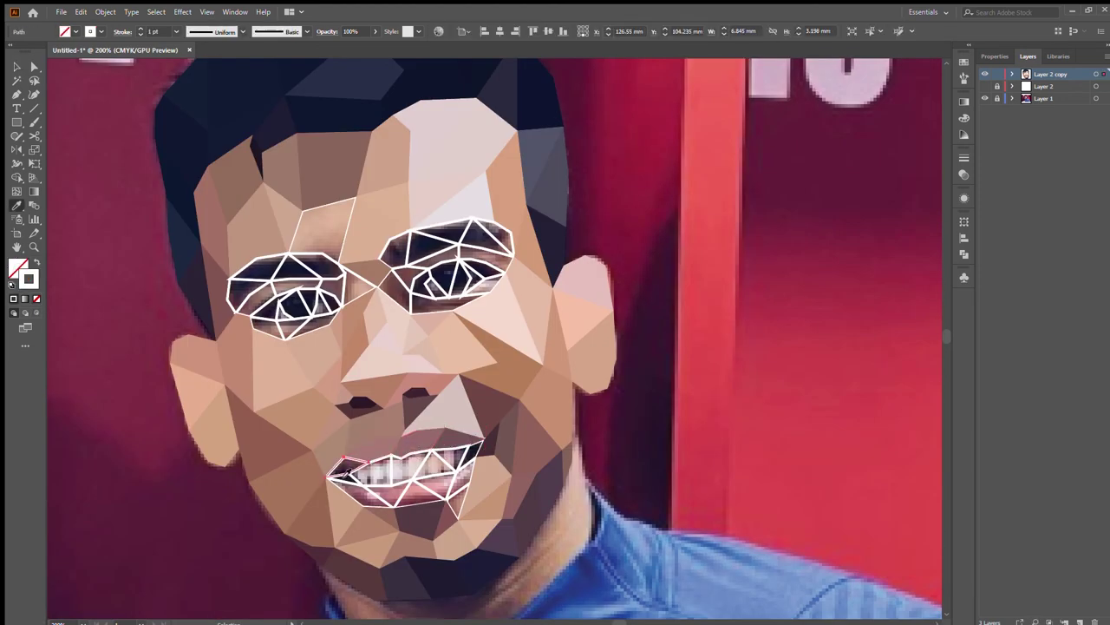
click(451, 469)
ctrl+click(465, 492)
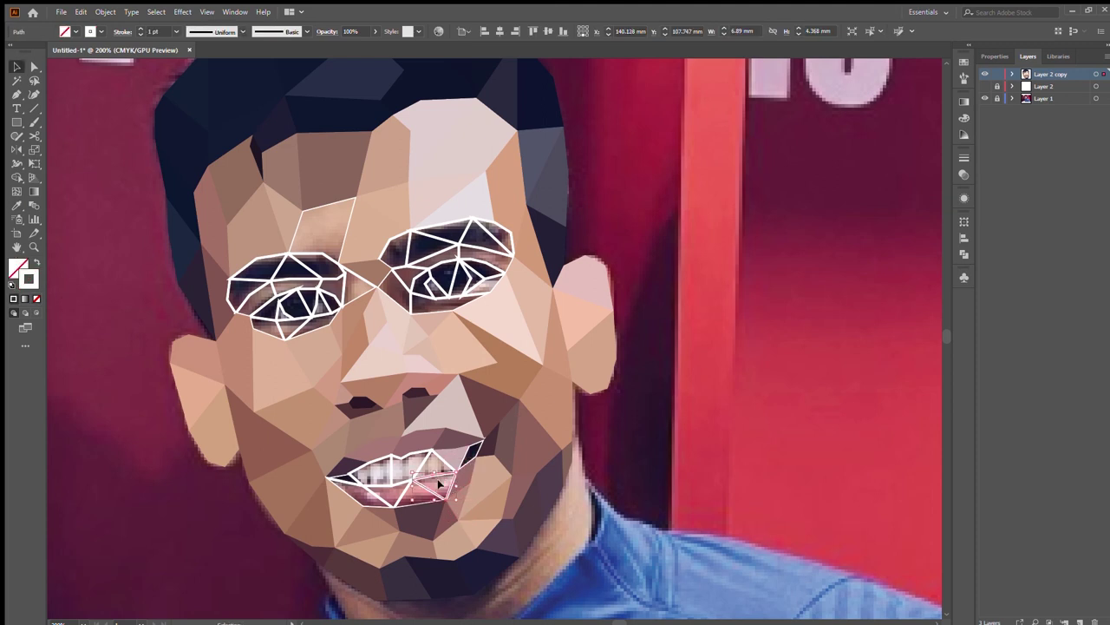
click(409, 496)
ctrl+click(371, 476)
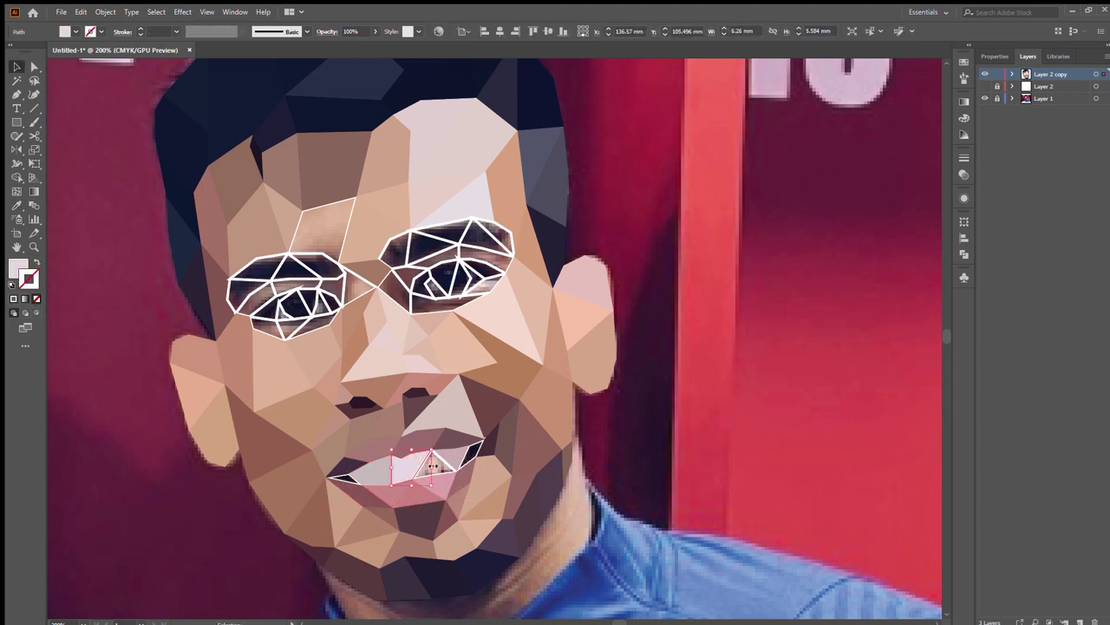
Fill the lip-corner triangle and the navy, purple and tan lip shapes with sampled colours
scroll(460, 468, up, 4)
ctrl+click(589, 336)
scroll(539, 321, left, 5)
ctrl+click(512, 349)
scroll(593, 322, up, 3)
scroll(593, 322, down, 5)
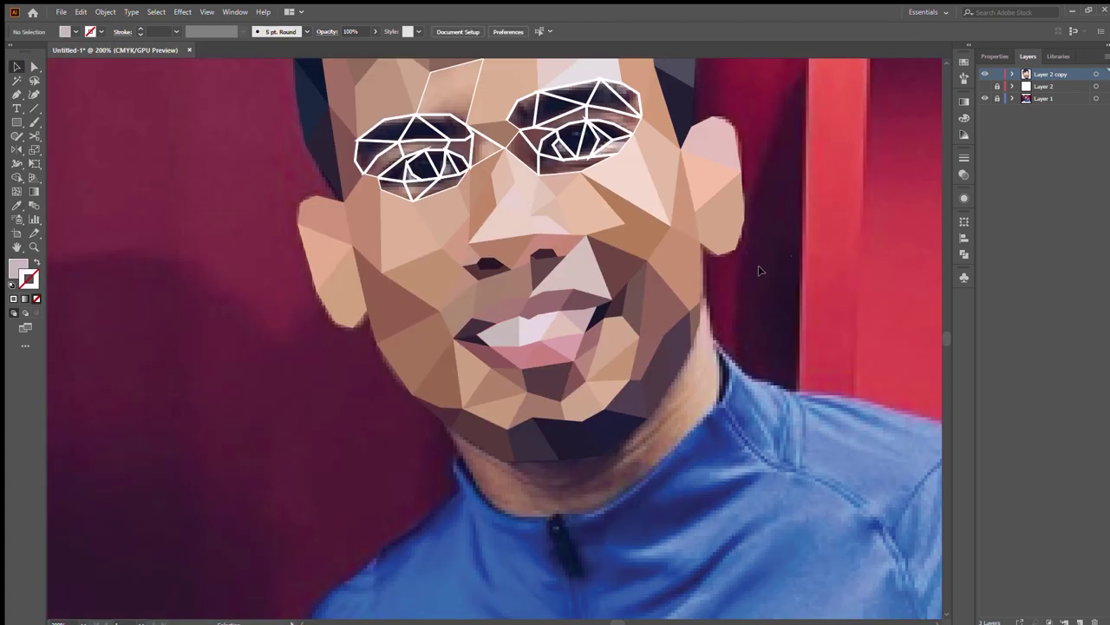
scroll(347, 173, up, 4)
ctrl+click(289, 336)
scroll(289, 336, left, 5)
click(298, 355)
ctrl+click(223, 442)
click(223, 442)
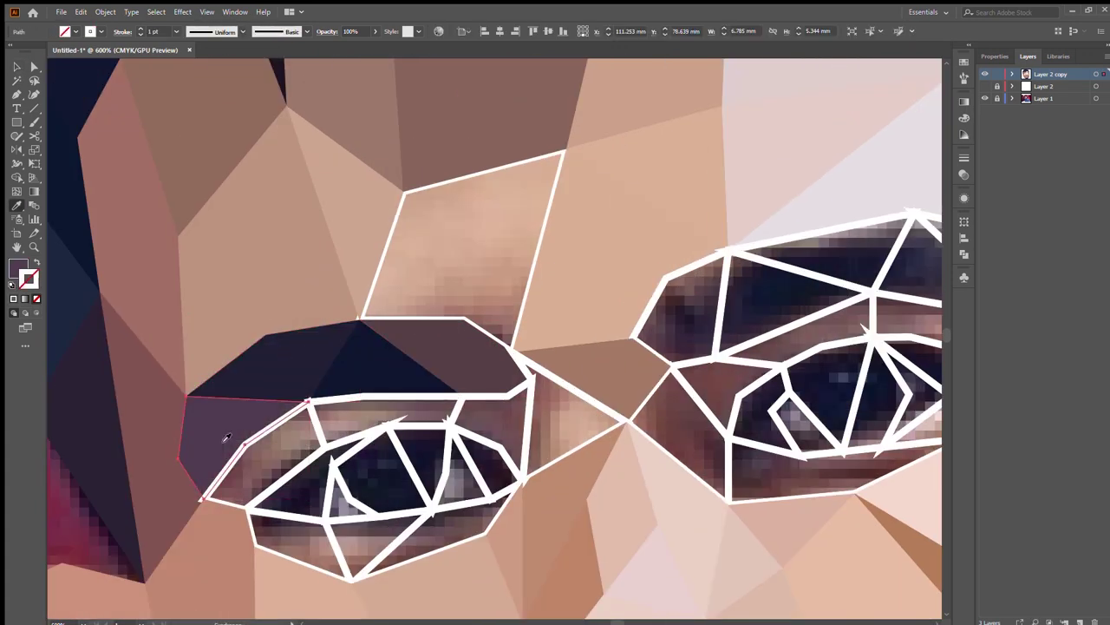
ctrl+click(293, 442)
click(293, 442)
Colour the shapes beside the eye, including a navy triangle and both side shapes
ctrl+click(425, 408)
click(425, 407)
click(565, 385)
click(488, 459)
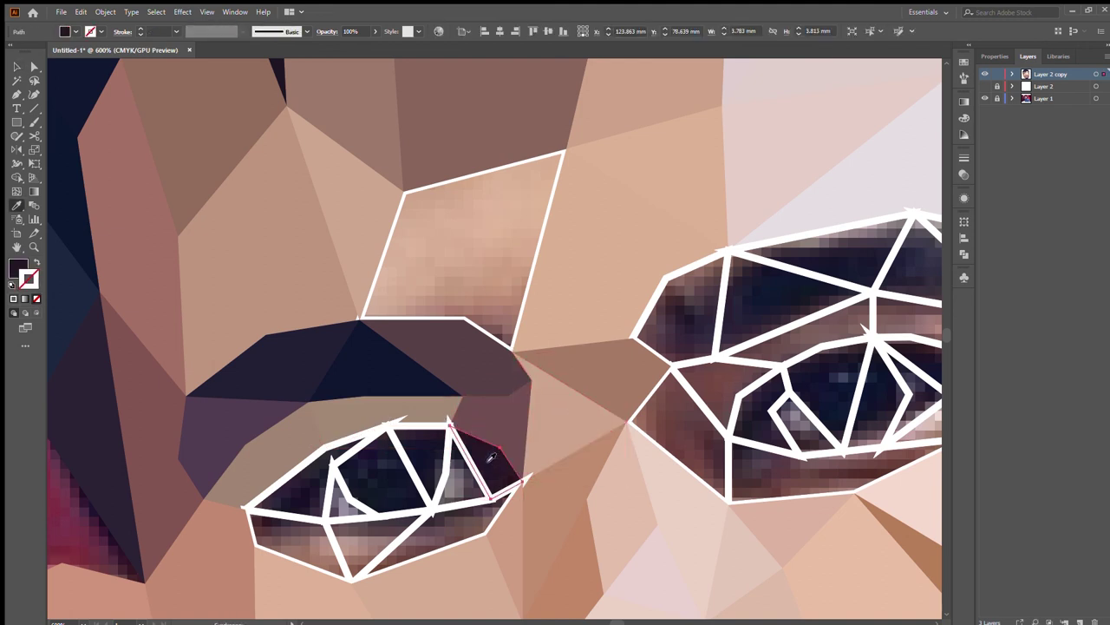
ctrl+click(434, 466)
click(433, 466)
ctrl+click(473, 455)
click(473, 456)
ctrl+click(364, 460)
click(365, 460)
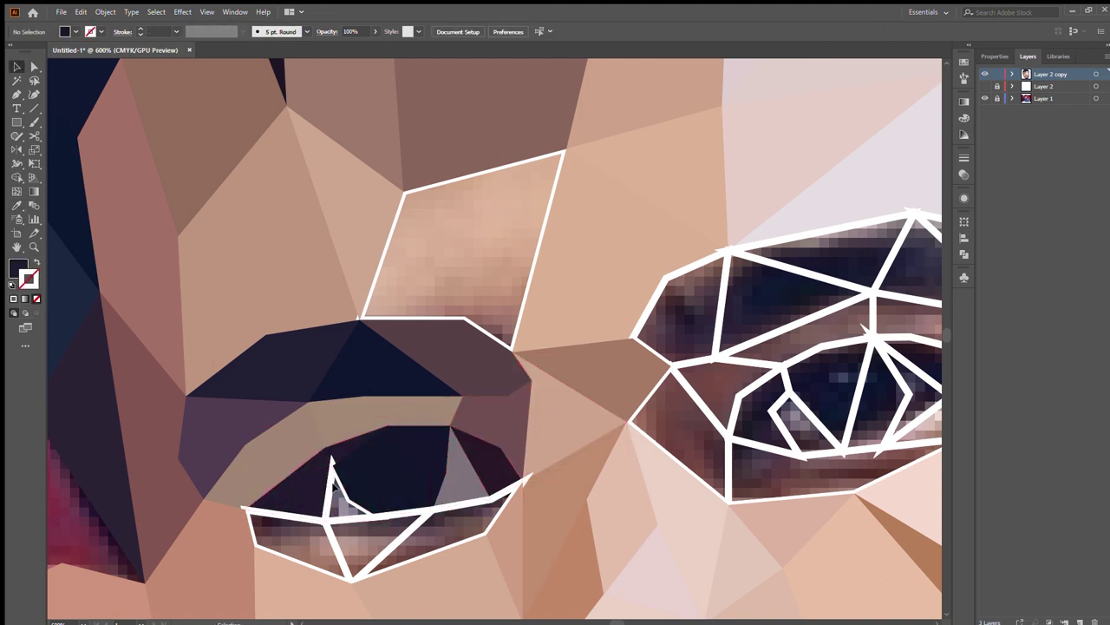
ctrl+click(342, 495)
Fill the lower eyelid shapes and the upper eye shapes with sampled dark colour
click(349, 544)
ctrl+click(286, 534)
ctrl+click(416, 542)
click(416, 542)
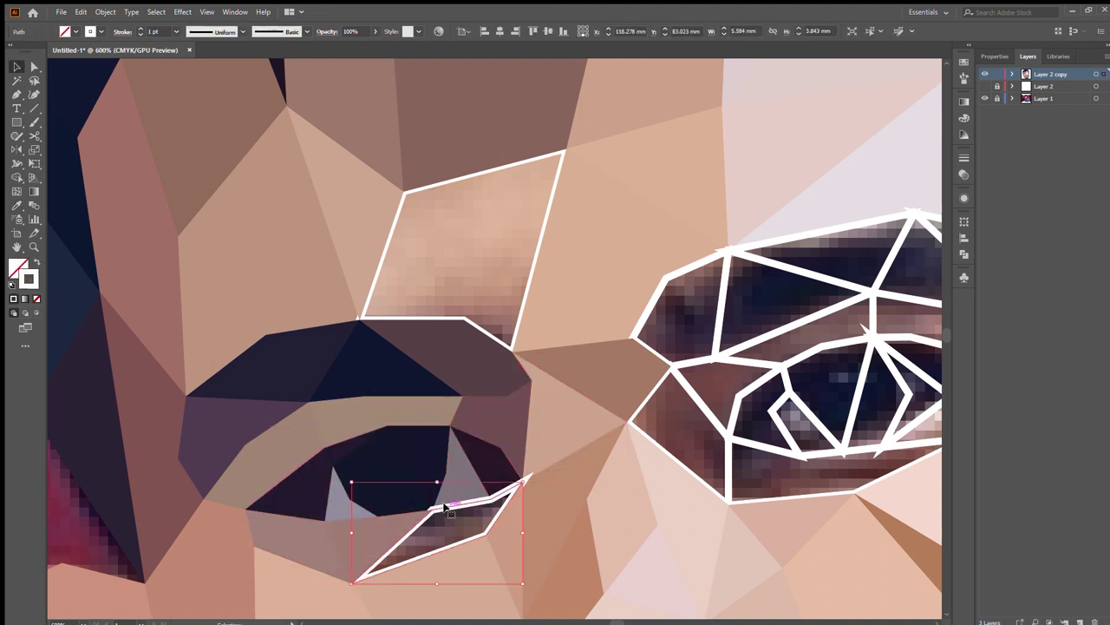
scroll(434, 503, right, 10)
ctrl+click(295, 292)
ctrl+click(442, 245)
ctrl+click(611, 239)
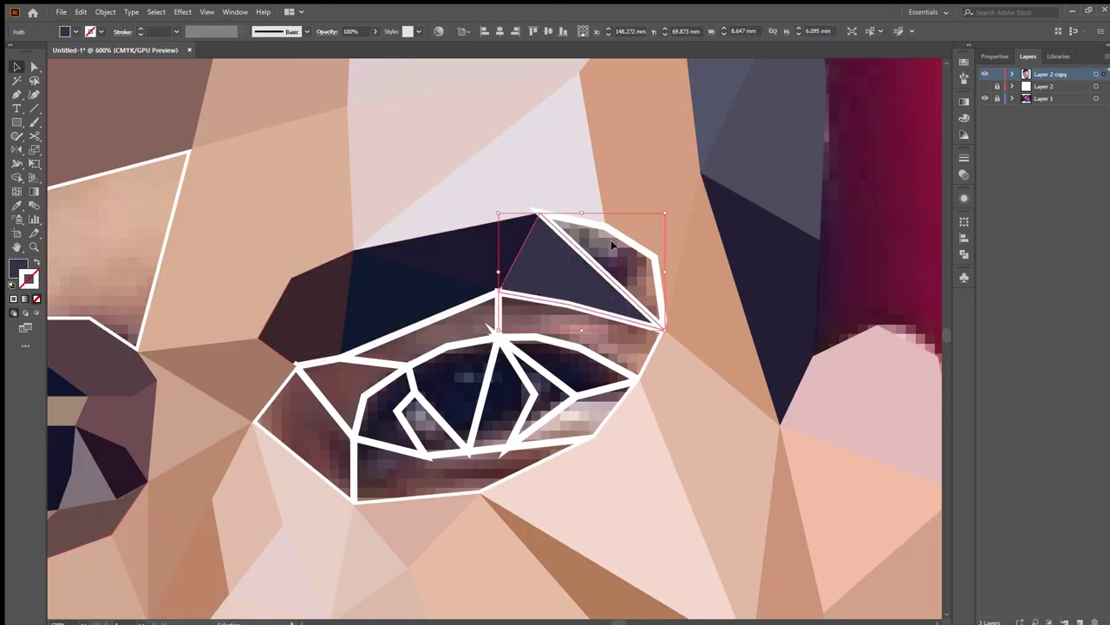
Fill the bands above, beside and below the eye with sampled colours
click(410, 325)
click(572, 352)
click(325, 404)
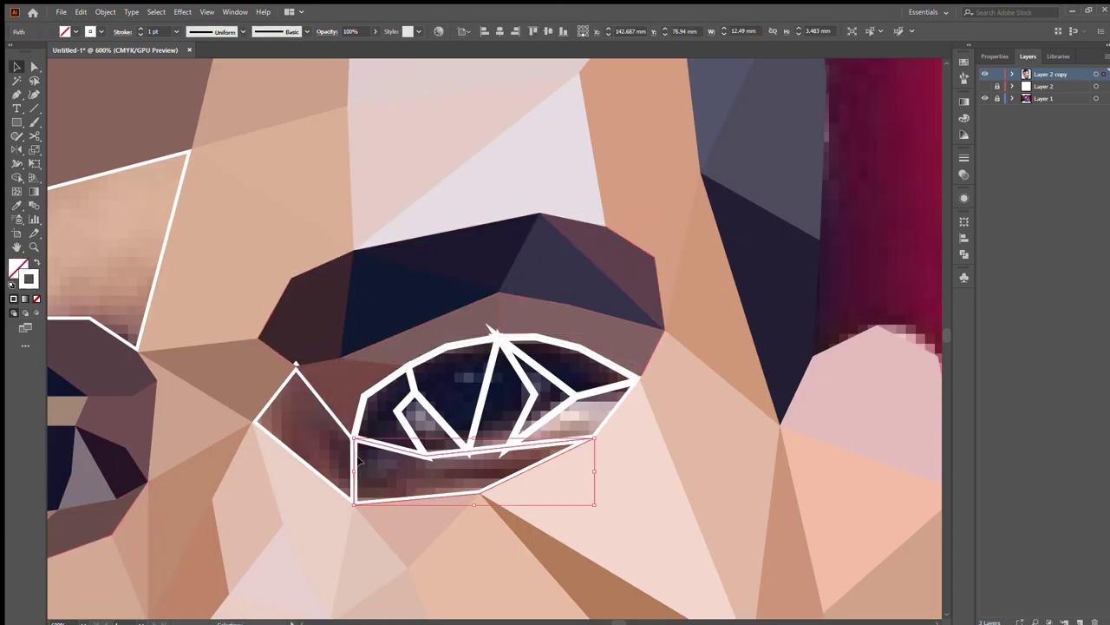
click(478, 472)
ctrl+click(567, 412)
Fill the inner-eye shapes with darker sampled colours, working toward the inner corner
ctrl+click(555, 373)
click(556, 373)
ctrl+click(521, 365)
click(521, 364)
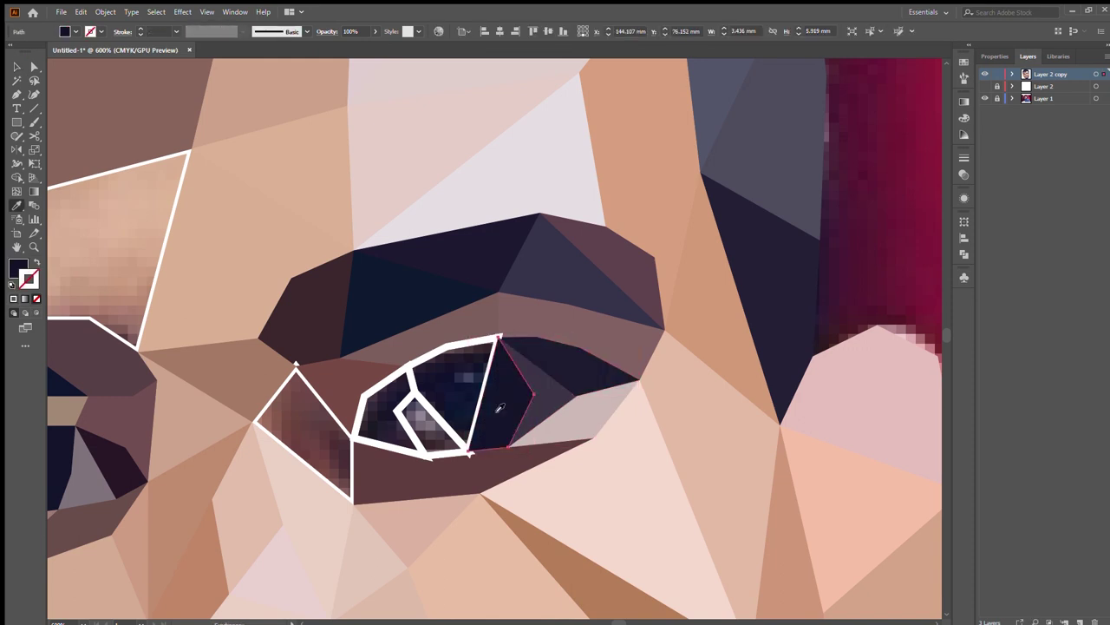
ctrl+click(460, 390)
ctrl+click(414, 418)
click(415, 418)
ctrl+click(339, 386)
scroll(312, 394, up, 2)
click(367, 354)
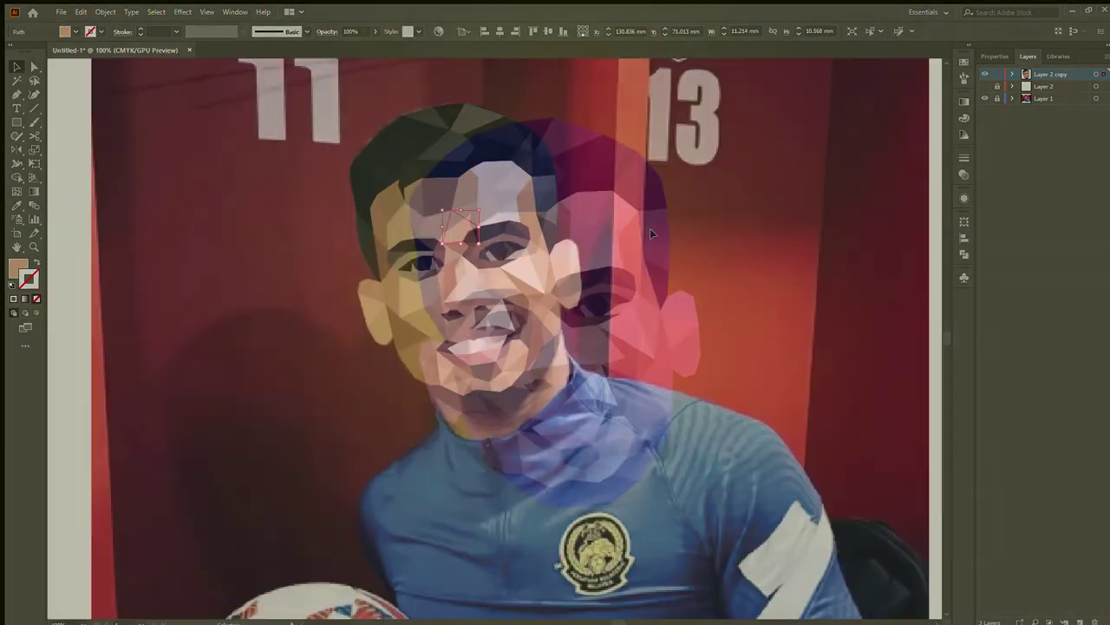